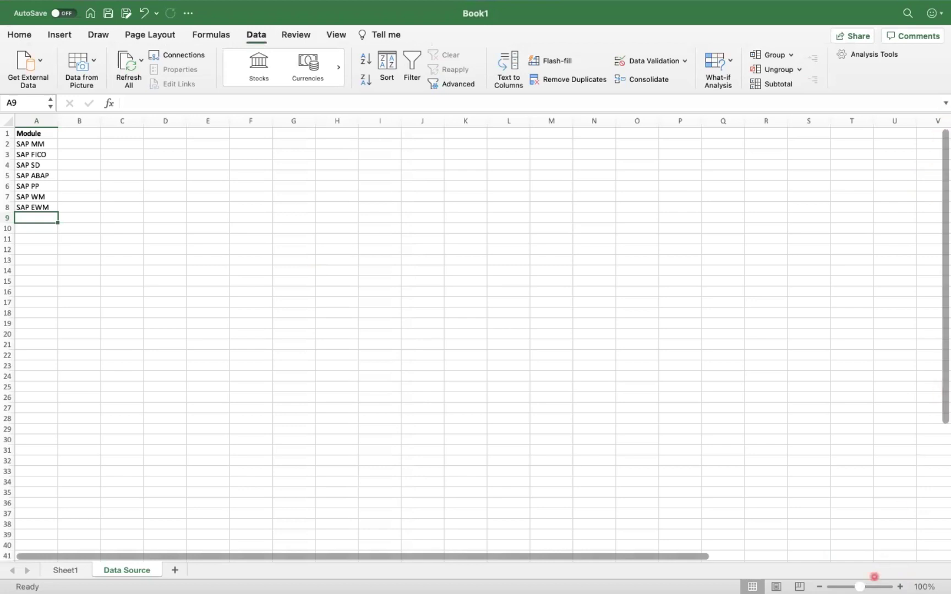
Zoom in on the Data Source list and fill its Module heading in A1 yellow
{"action": "left_click", "coordinate": [900, 587]}
{"action": "left_click", "coordinate": [899, 587]}
{"action": "left_click", "coordinate": [900, 586]}
{"action": "left_click", "coordinate": [900, 586]}
{"action": "left_click", "coordinate": [900, 586]}
{"action": "left_click", "coordinate": [900, 586]}
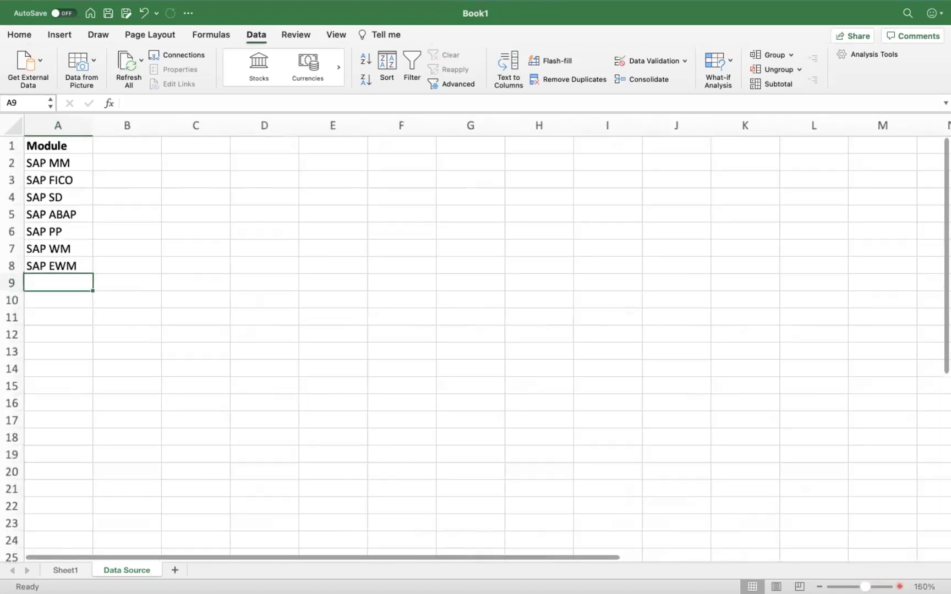
{"action": "left_click", "coordinate": [900, 587]}
{"action": "left_click", "coordinate": [900, 587]}
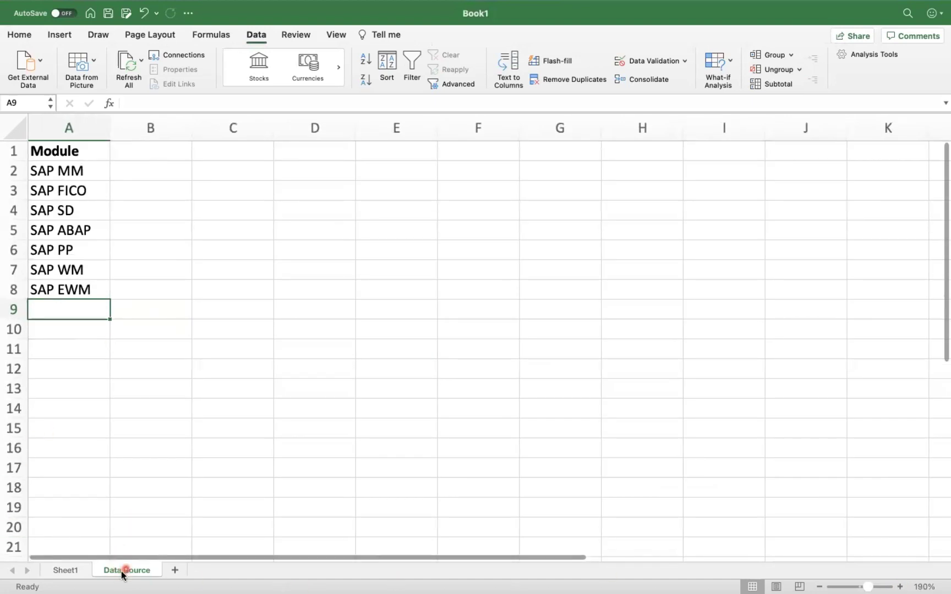
{"action": "left_click", "coordinate": [61, 145]}
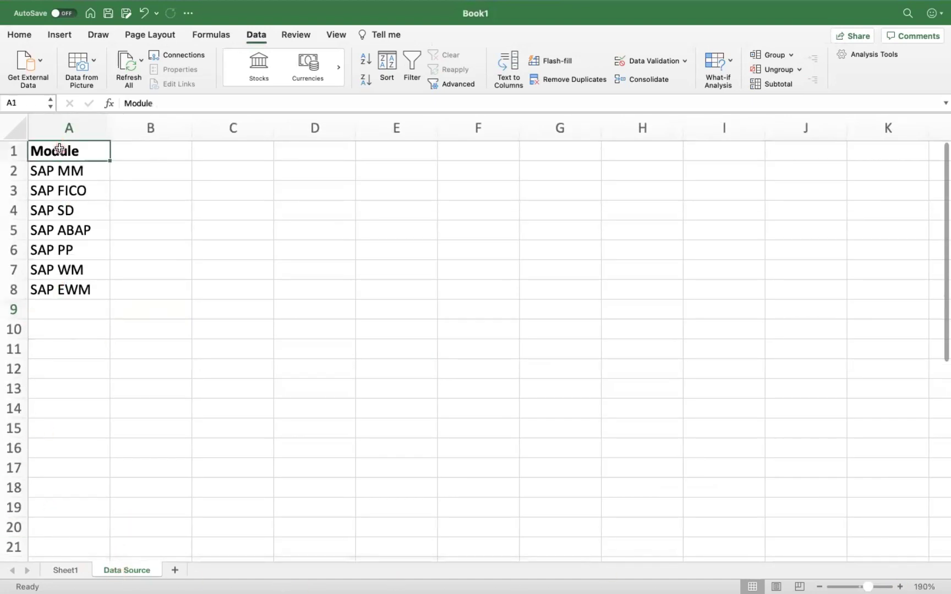
{"action": "left_click", "coordinate": [25, 38]}
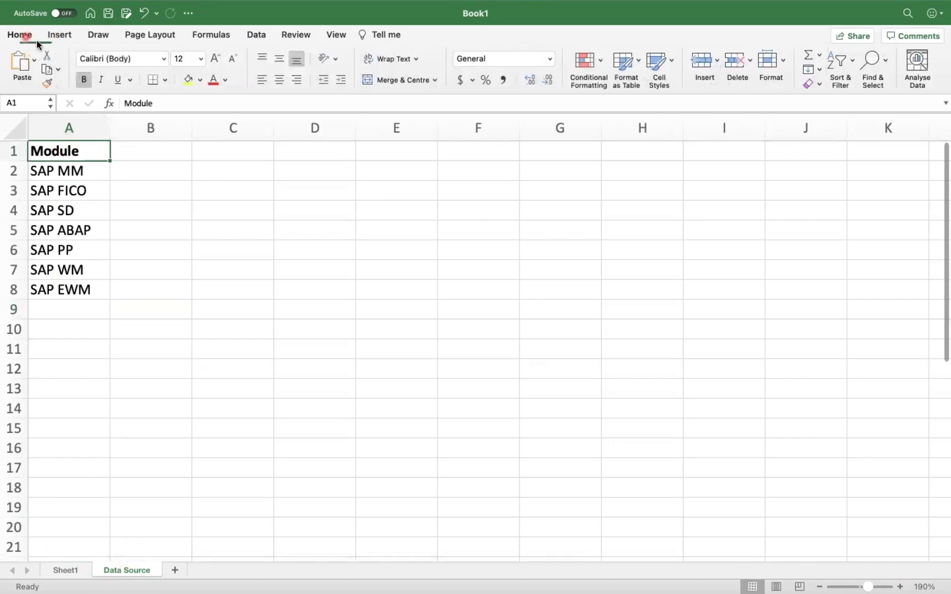
{"action": "left_click", "coordinate": [189, 79]}
{"action": "left_click", "coordinate": [163, 226]}
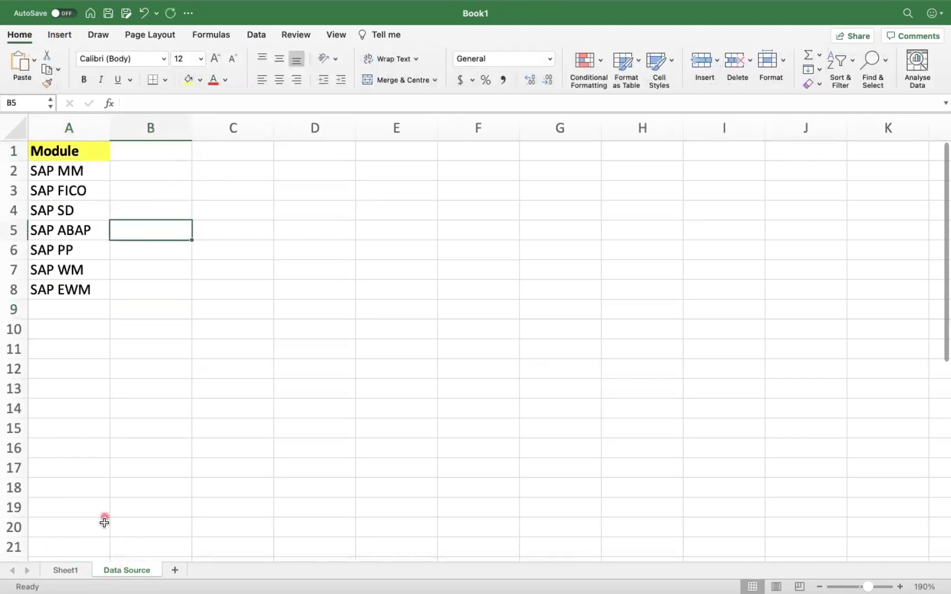
On Sheet1, fill the Name and Module headers in A1:B1 yellow
{"action": "left_click", "coordinate": [64, 570]}
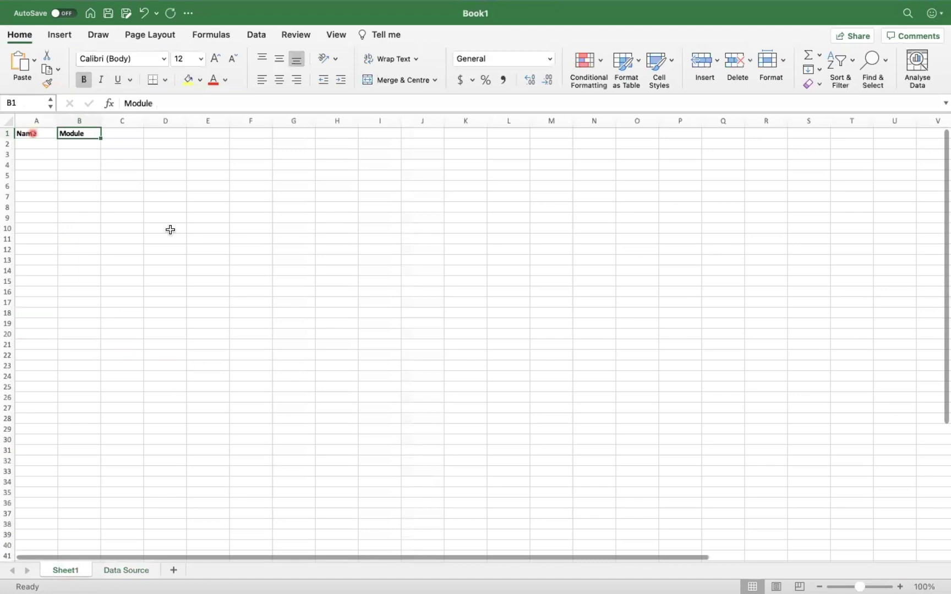
{"action": "left_click", "coordinate": [917, 587]}
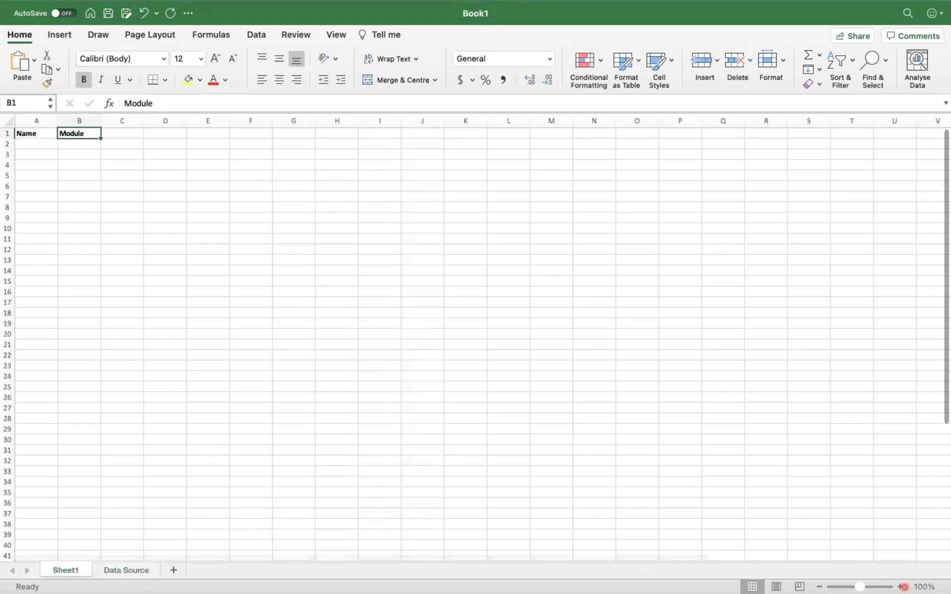
{"action": "left_click", "coordinate": [900, 587]}
{"action": "left_click", "coordinate": [900, 587]}
{"action": "left_click", "coordinate": [900, 587]}
{"action": "left_click", "coordinate": [901, 587]}
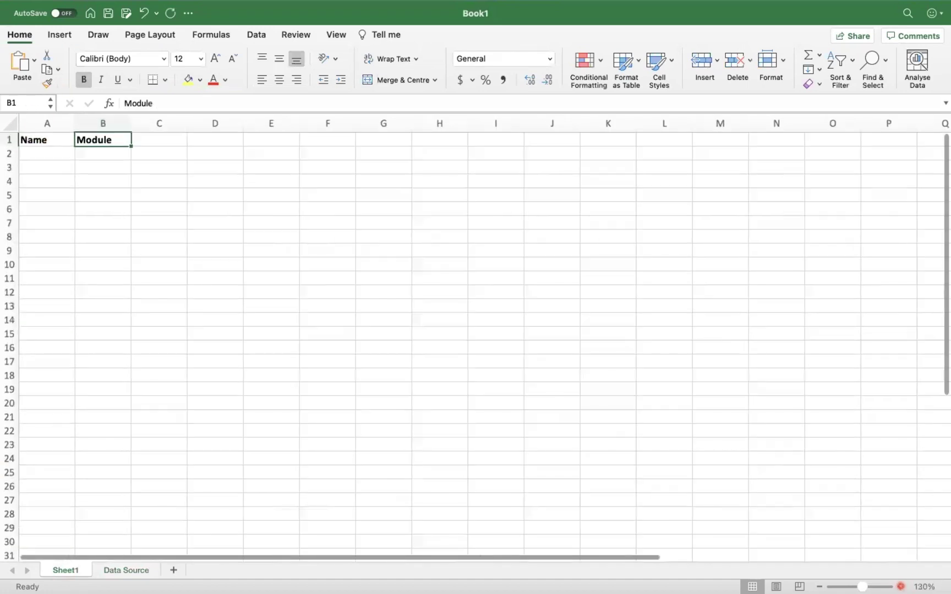
{"action": "left_click_drag", "start_coordinate": [55, 143], "coordinate": [93, 148]}
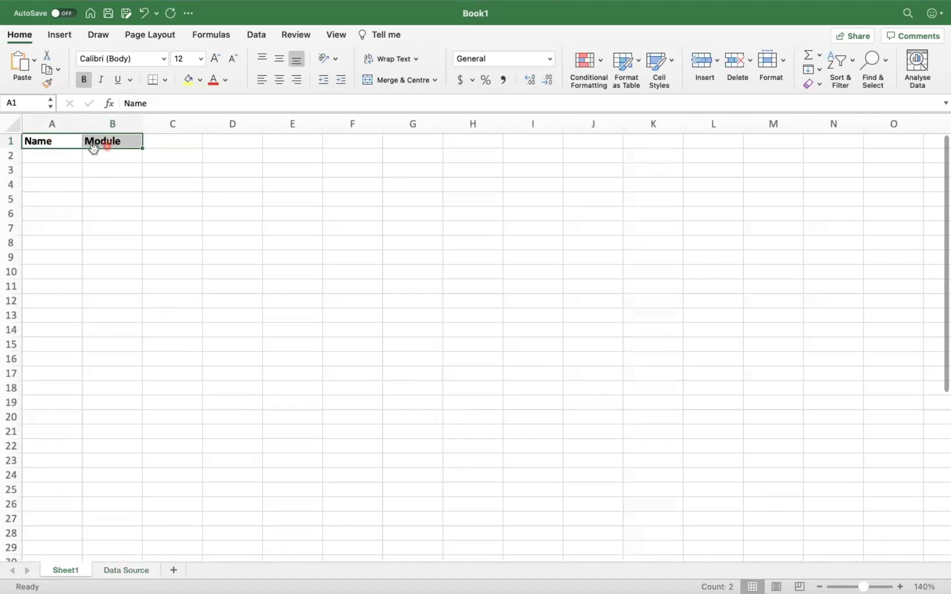
{"action": "left_click", "coordinate": [186, 80]}
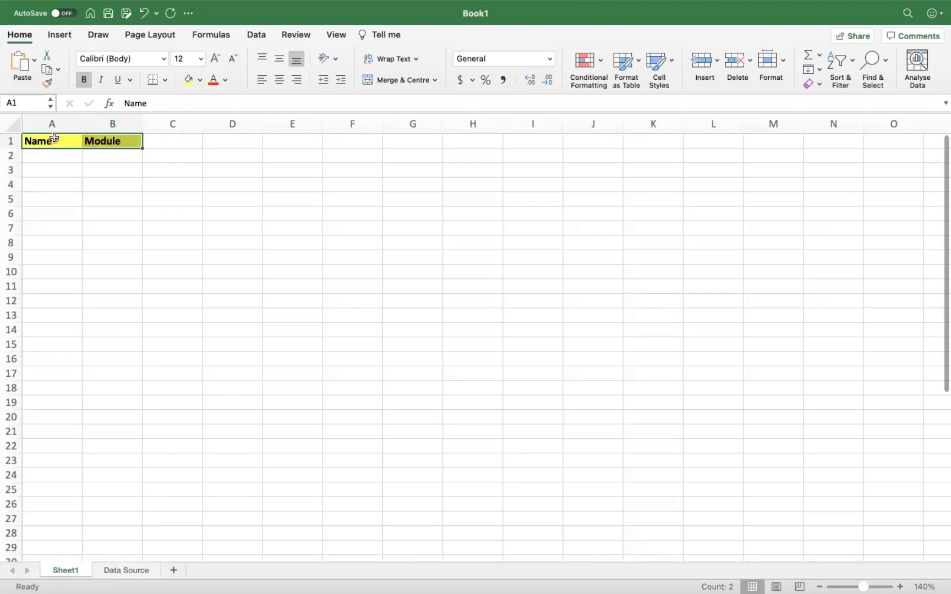
Apply All Borders to the table range A1:B9
{"action": "left_click_drag", "start_coordinate": [54, 138], "coordinate": [112, 257]}
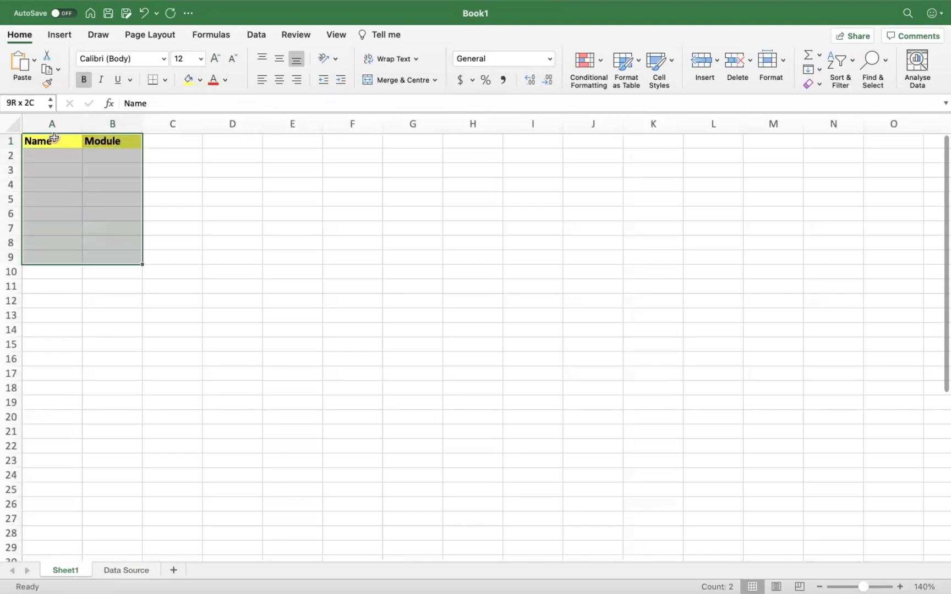
{"action": "left_click", "coordinate": [165, 81]}
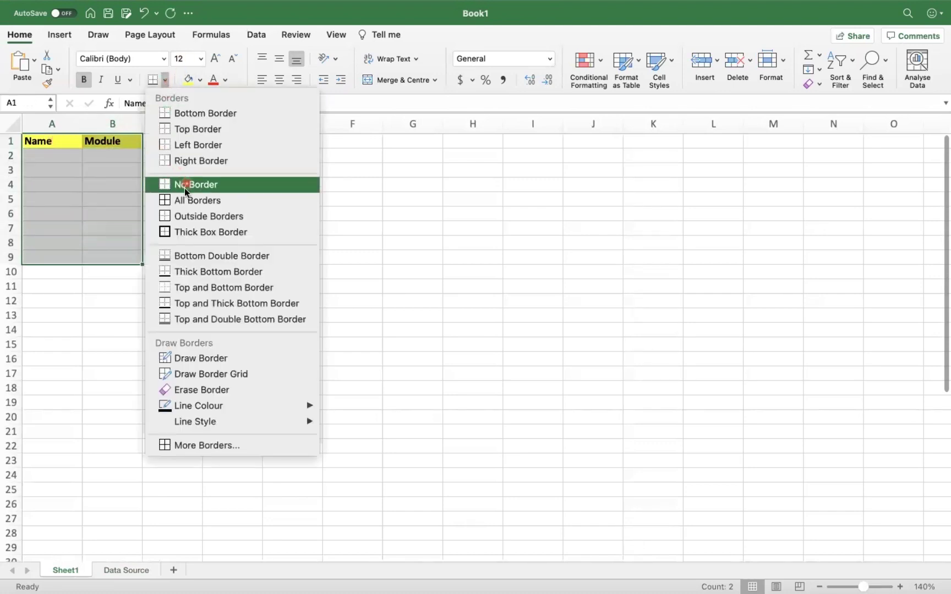
{"action": "left_click", "coordinate": [180, 202]}
Enter five people's names into A2:A6 under the Name header
{"action": "left_click", "coordinate": [56, 161]}
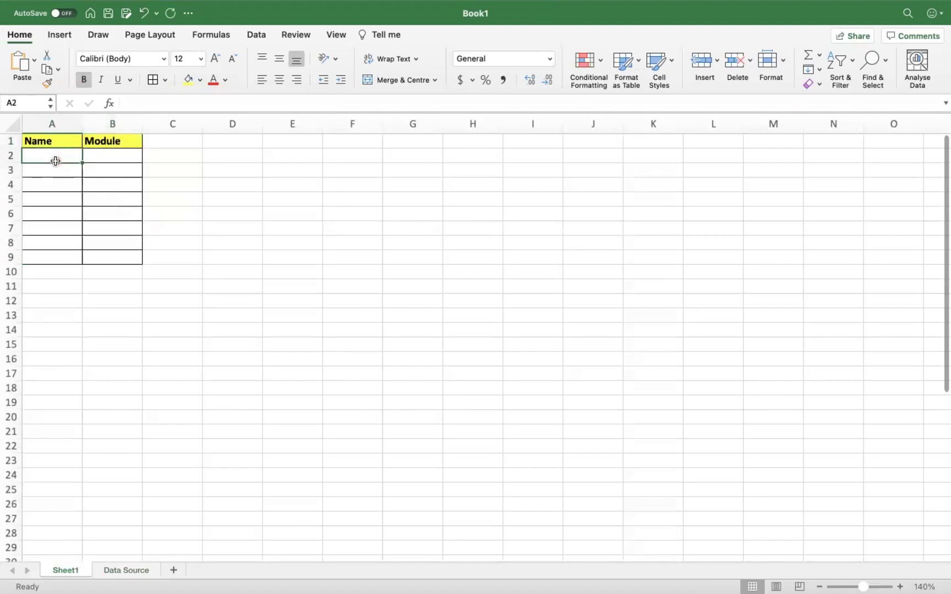
{"action": "type", "text": "Ganesh"}
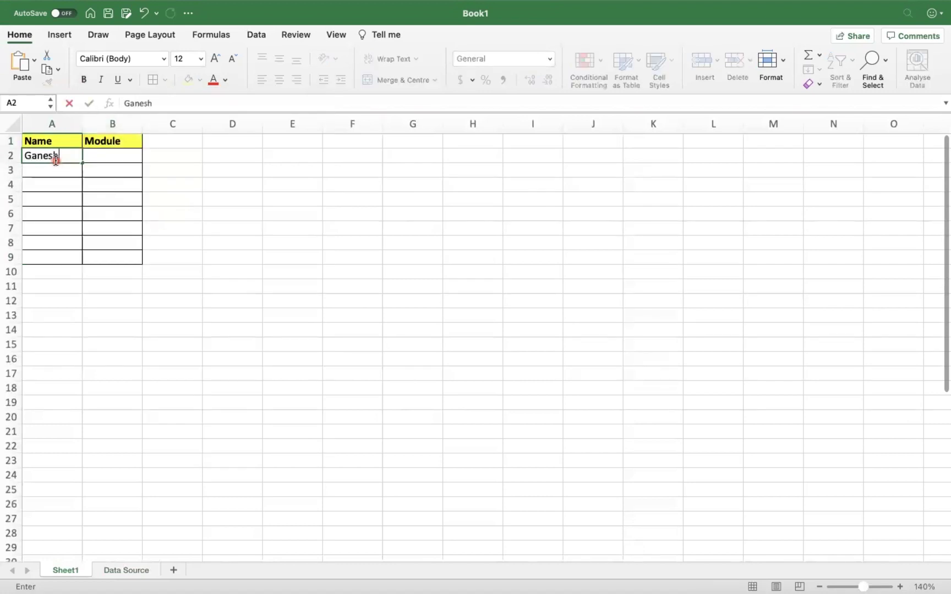
{"action": "key", "text": "Return"}
{"action": "type", "text": "Ramesh"}
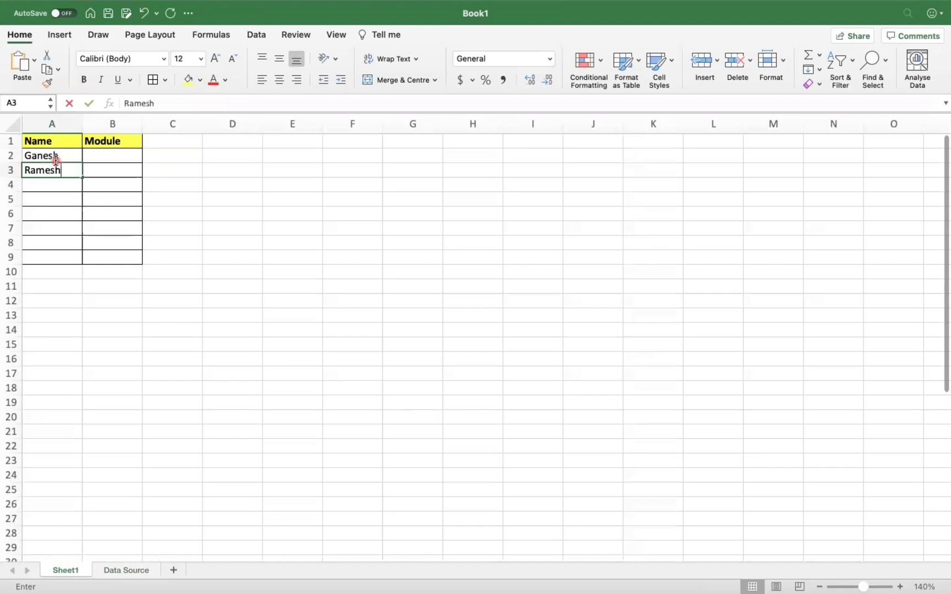
{"action": "key", "text": "Return"}
{"action": "type", "text": "Suresh"}
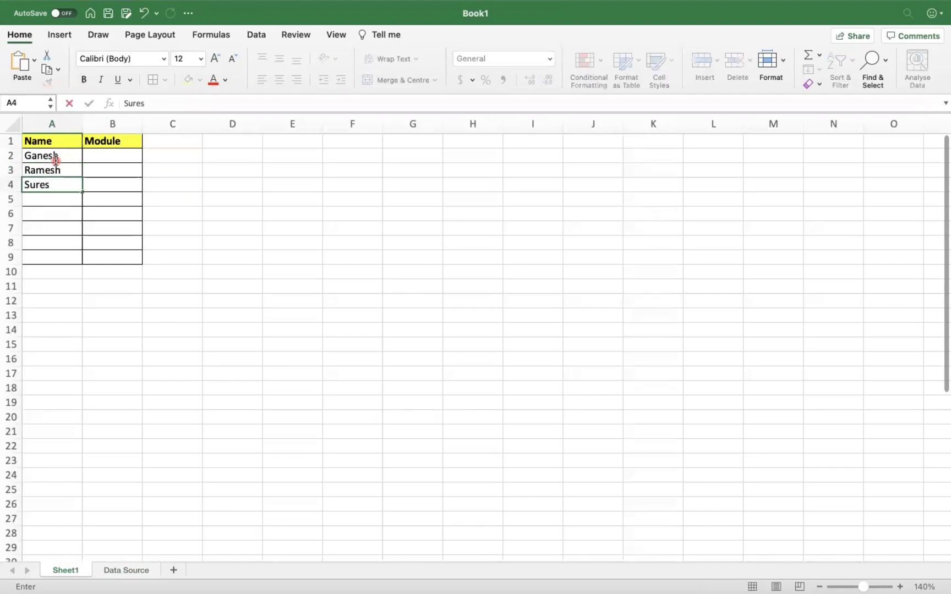
{"action": "key", "text": "Return"}
{"action": "type", "text": "Sandhya"}
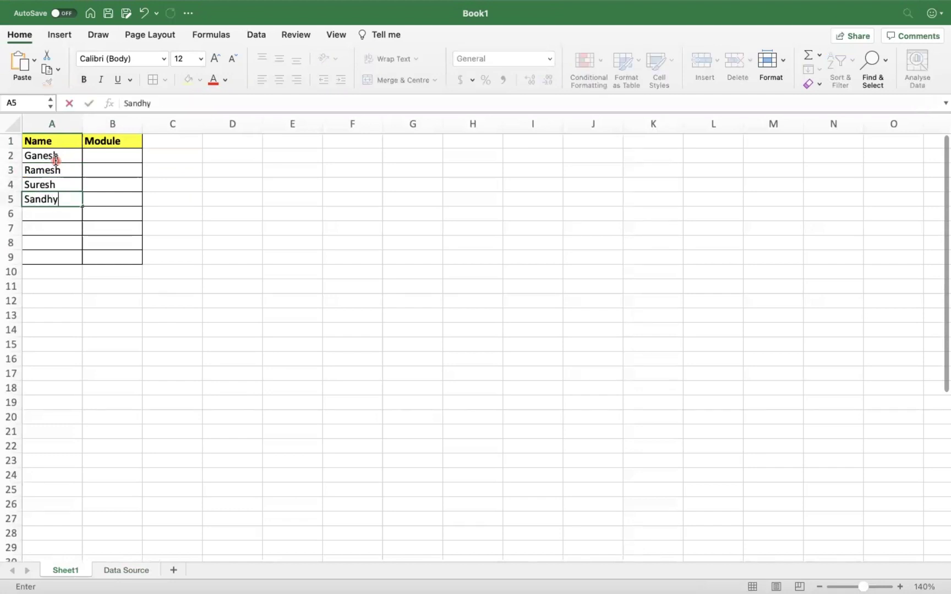
{"action": "key", "text": "Return"}
{"action": "type", "text": "Srinu"}
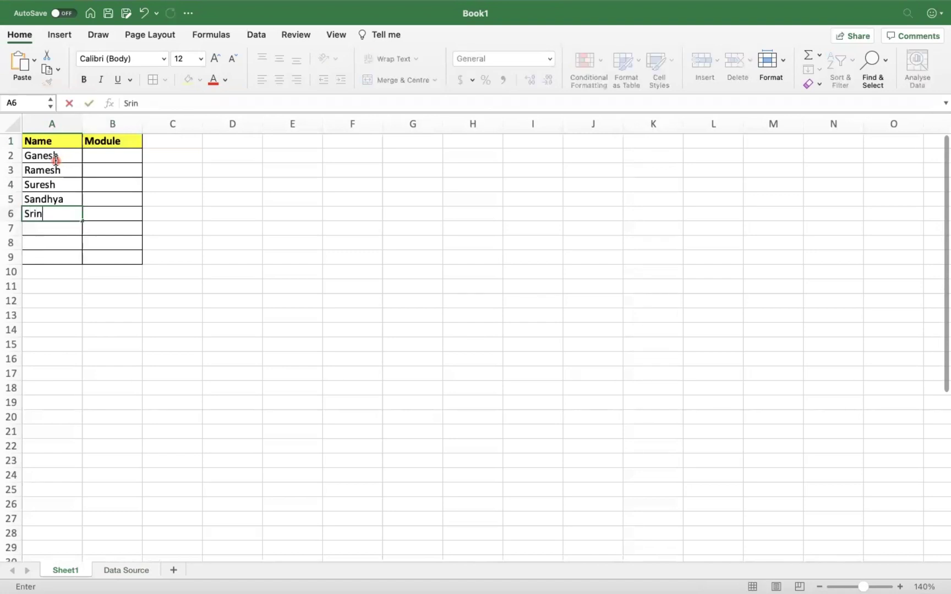
{"action": "key", "text": "Tab"}
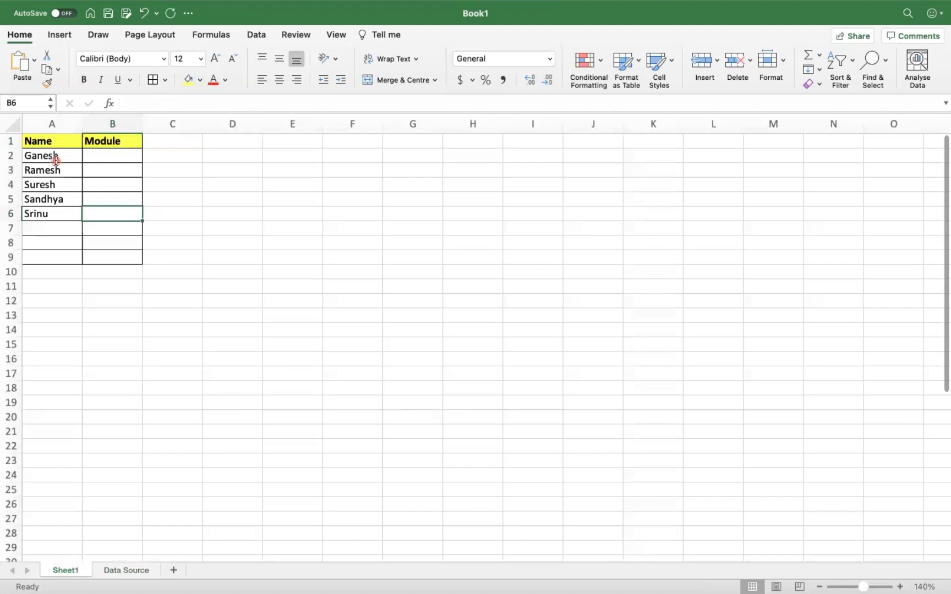
Check the module list starting with SAP MM on Data Source, then select B2 on Sheet1
{"action": "left_click", "coordinate": [112, 154]}
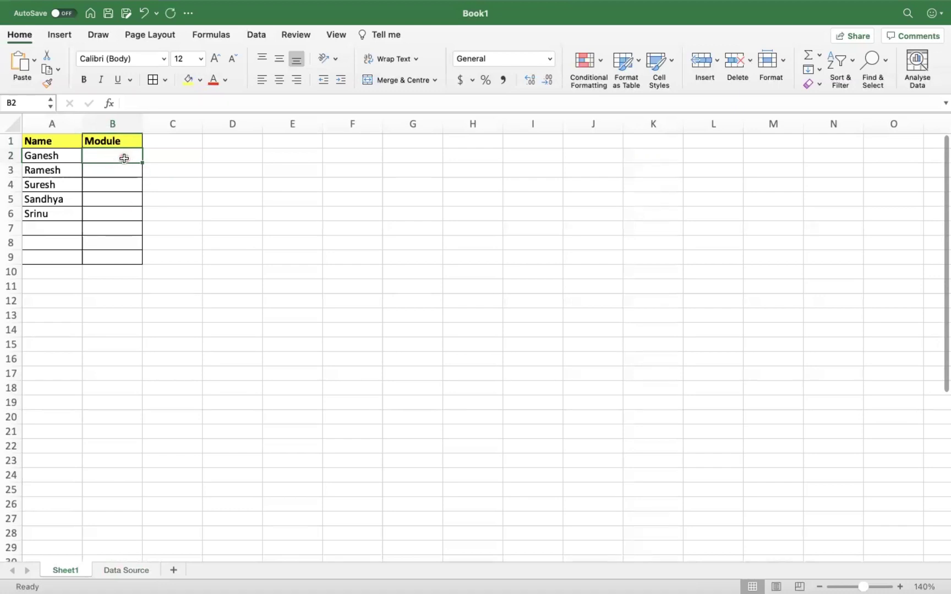
{"action": "left_click", "coordinate": [125, 570]}
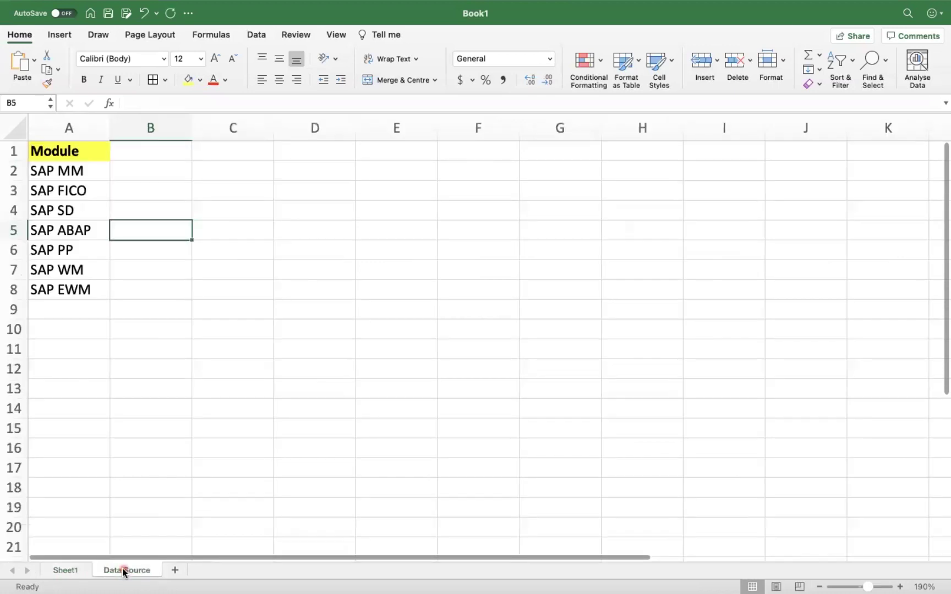
{"action": "left_click", "coordinate": [65, 150]}
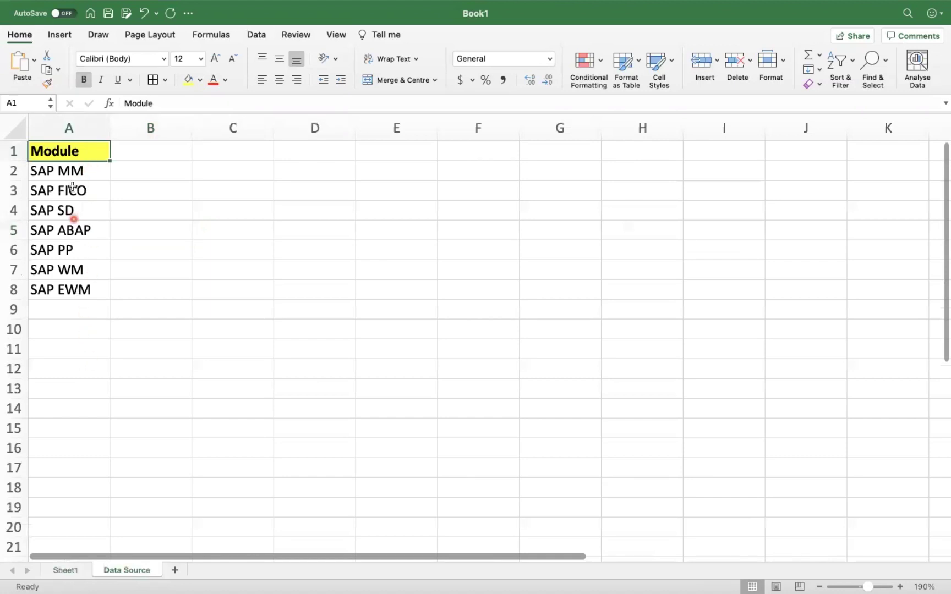
{"action": "left_click", "coordinate": [70, 170]}
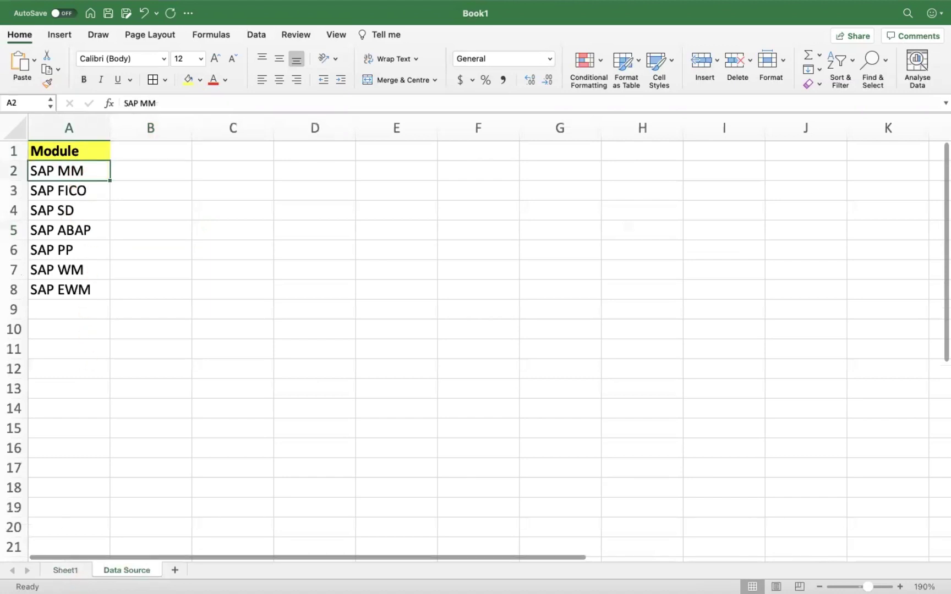
{"action": "left_click", "coordinate": [67, 570]}
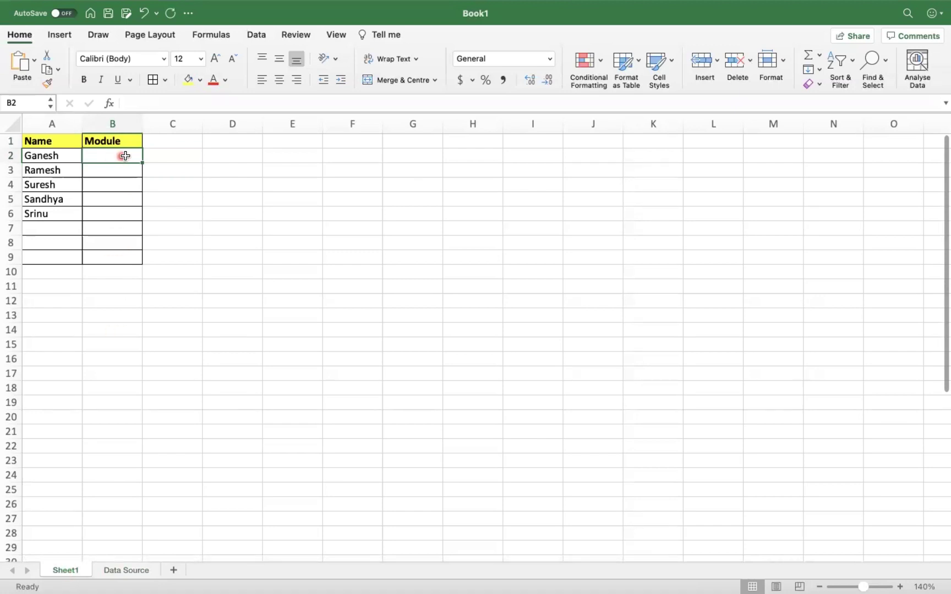
{"action": "left_click", "coordinate": [135, 206]}
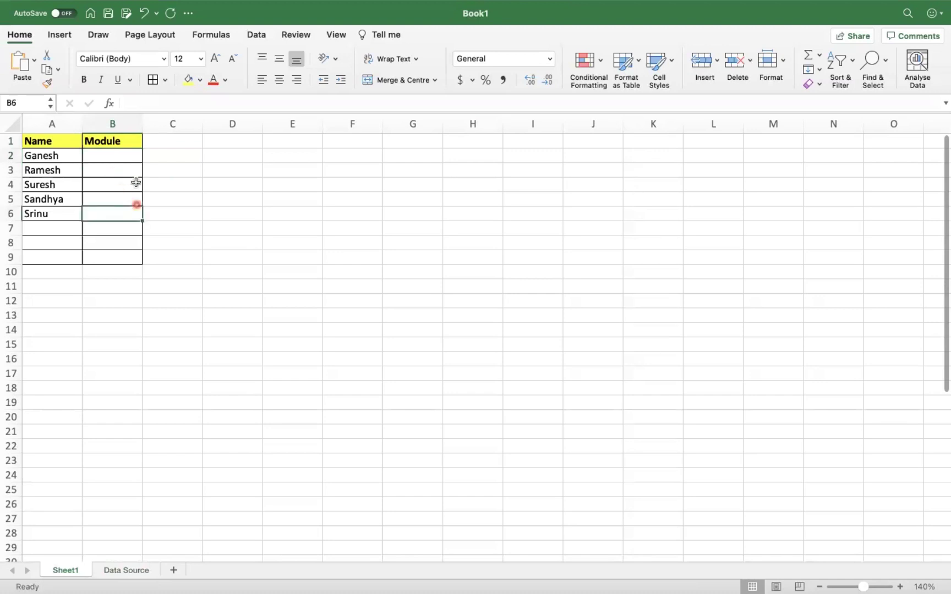
{"action": "left_click", "coordinate": [129, 155]}
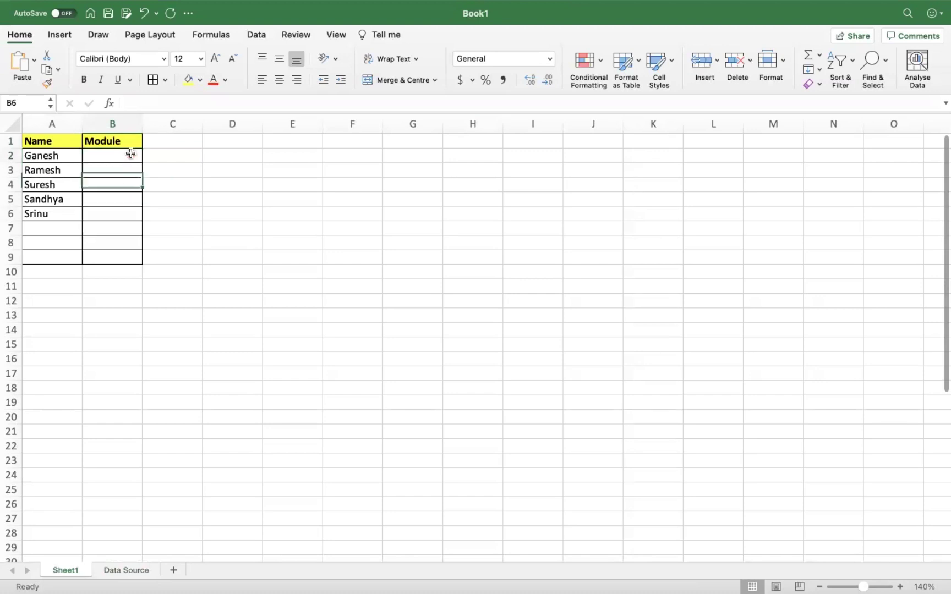
Open Data Validation for B2 and set Allow to List
{"action": "left_click", "coordinate": [257, 35]}
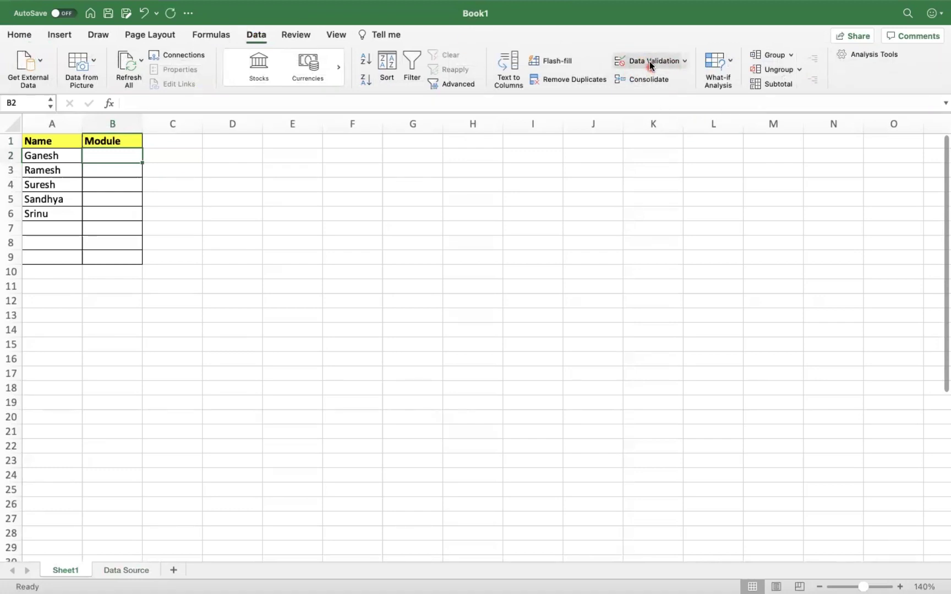
{"action": "left_click", "coordinate": [686, 65]}
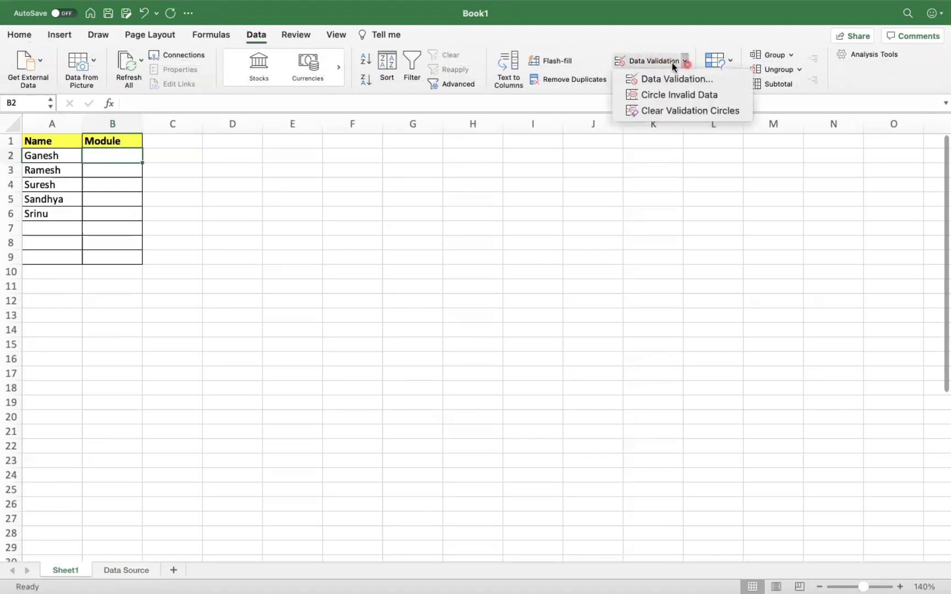
{"action": "left_click", "coordinate": [660, 80]}
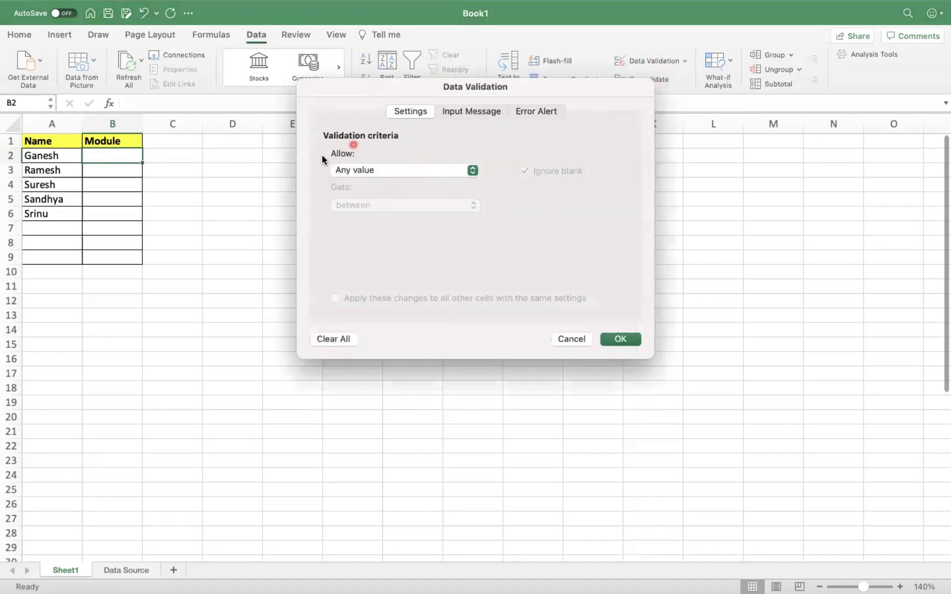
{"action": "left_click", "coordinate": [473, 171]}
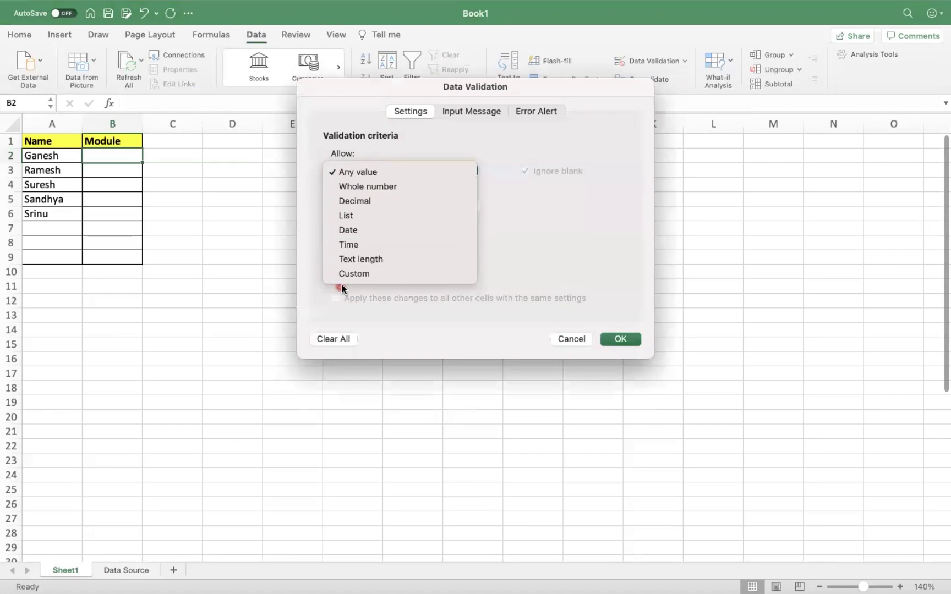
{"action": "left_click", "coordinate": [347, 216]}
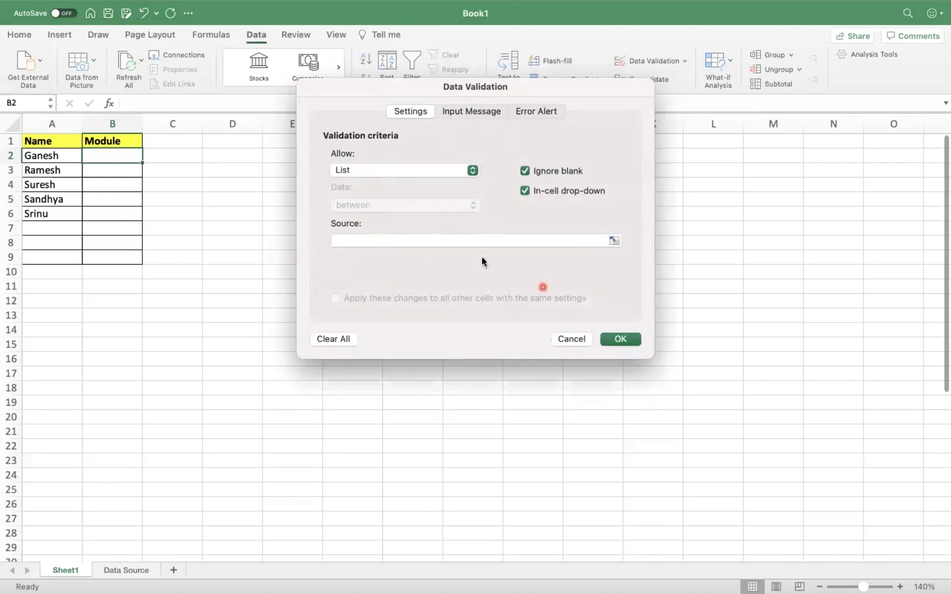
Set the validation Source to ='Data Source'!$A$2:$A$8, the seven SAP modules
{"action": "left_click", "coordinate": [614, 241]}
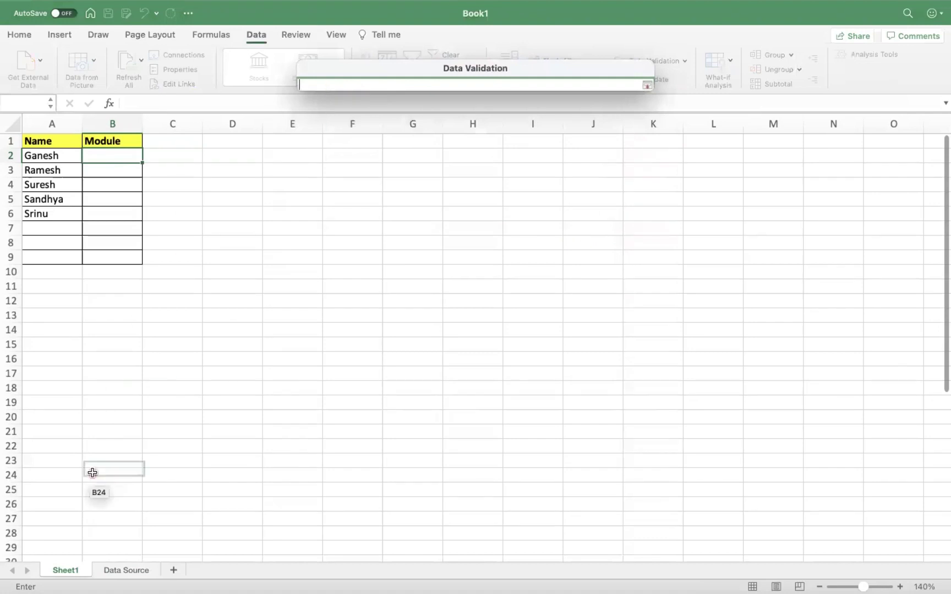
{"action": "left_click", "coordinate": [127, 571]}
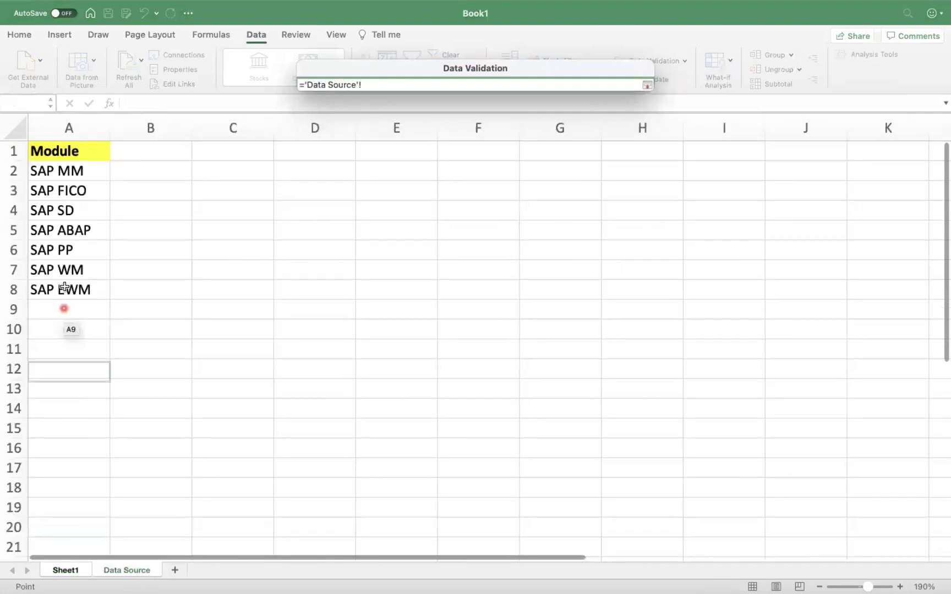
{"action": "left_click_drag", "start_coordinate": [67, 171], "coordinate": [64, 286]}
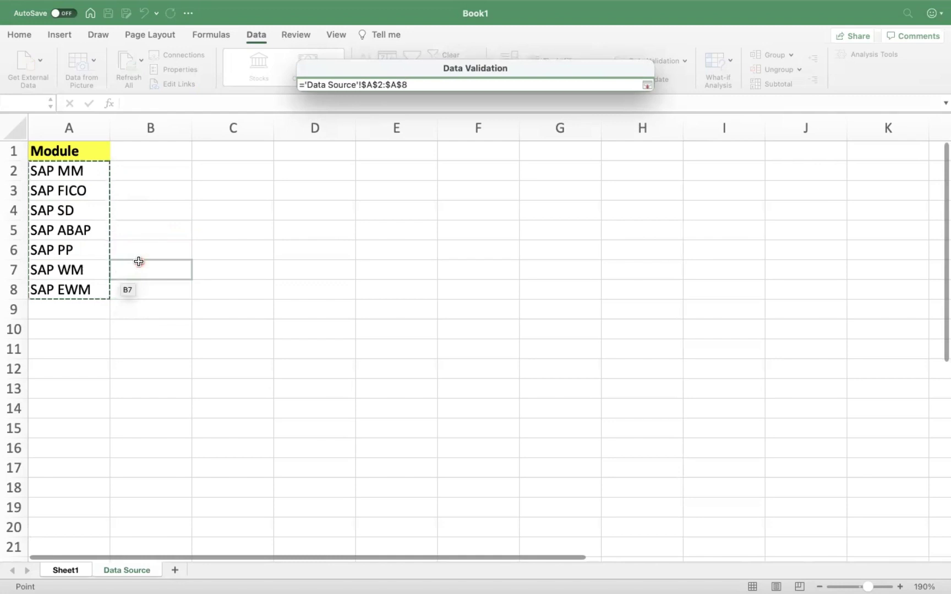
{"action": "key", "text": "Return"}
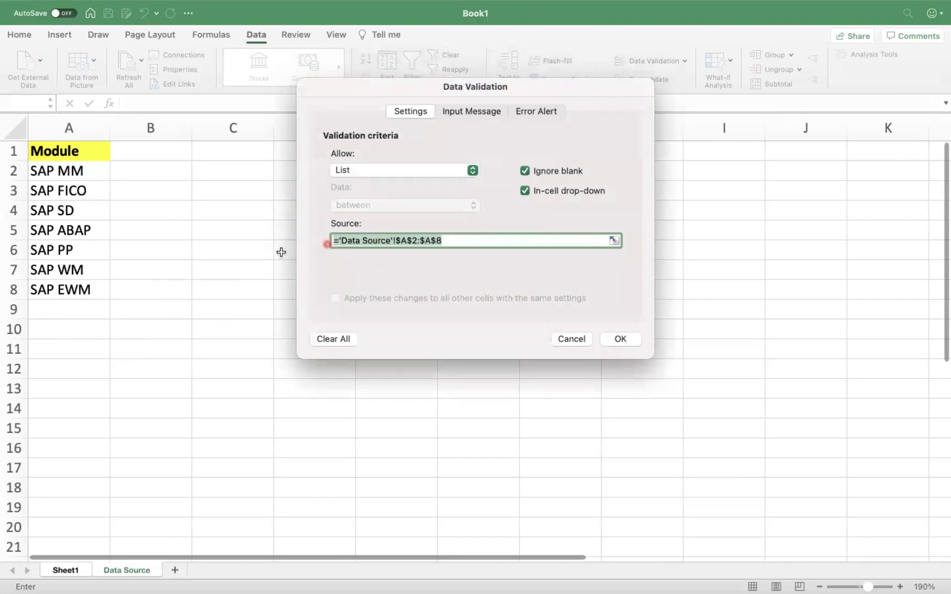
Apply the list validation and open B2's drop-down to view the SAP modules
{"action": "left_click", "coordinate": [626, 339]}
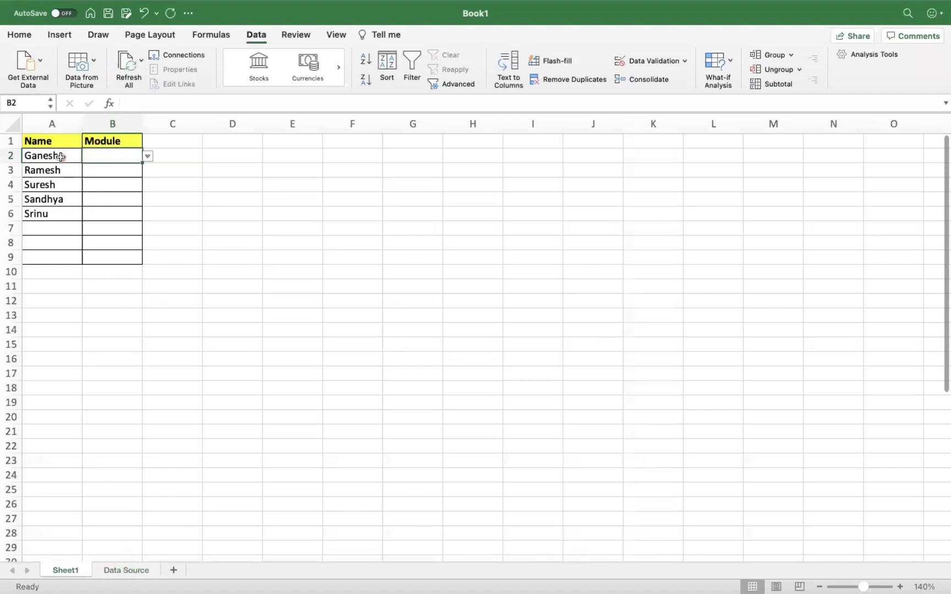
{"action": "left_click", "coordinate": [148, 156]}
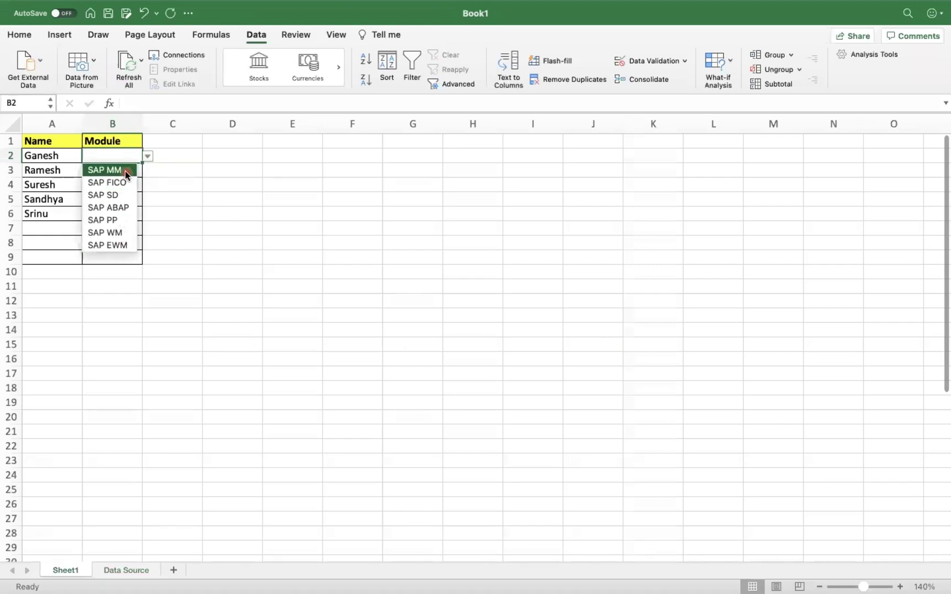
Set B2 to SAP MM and fill it with its drop-down down to B9
{"action": "left_click", "coordinate": [125, 171]}
{"action": "left_click", "coordinate": [123, 169]}
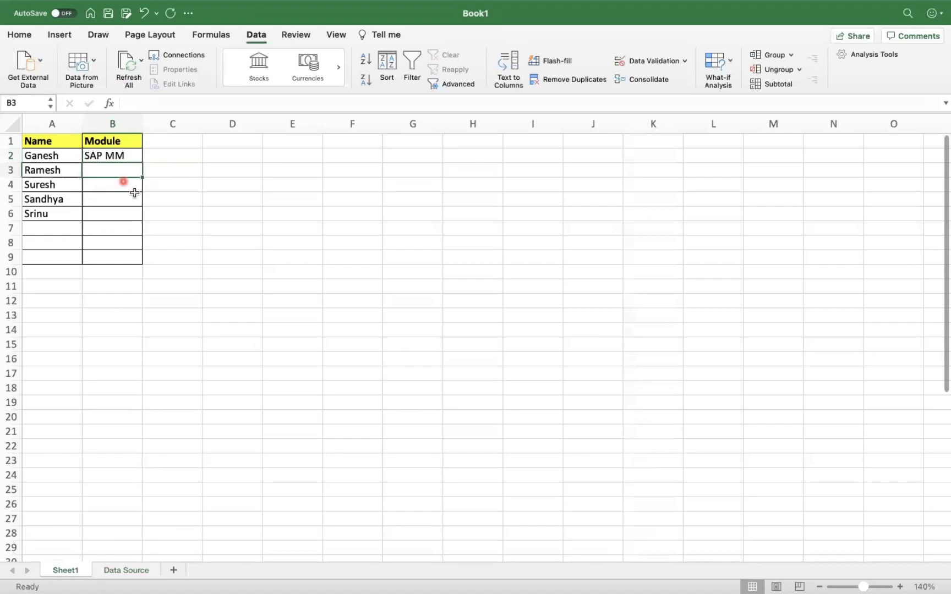
{"action": "left_click", "coordinate": [129, 156]}
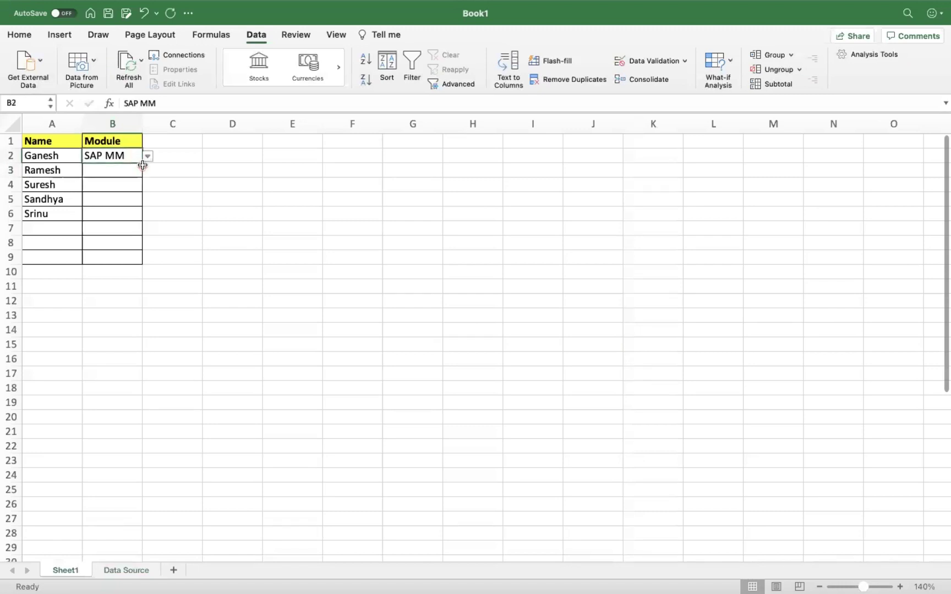
{"action": "left_click", "coordinate": [143, 166]}
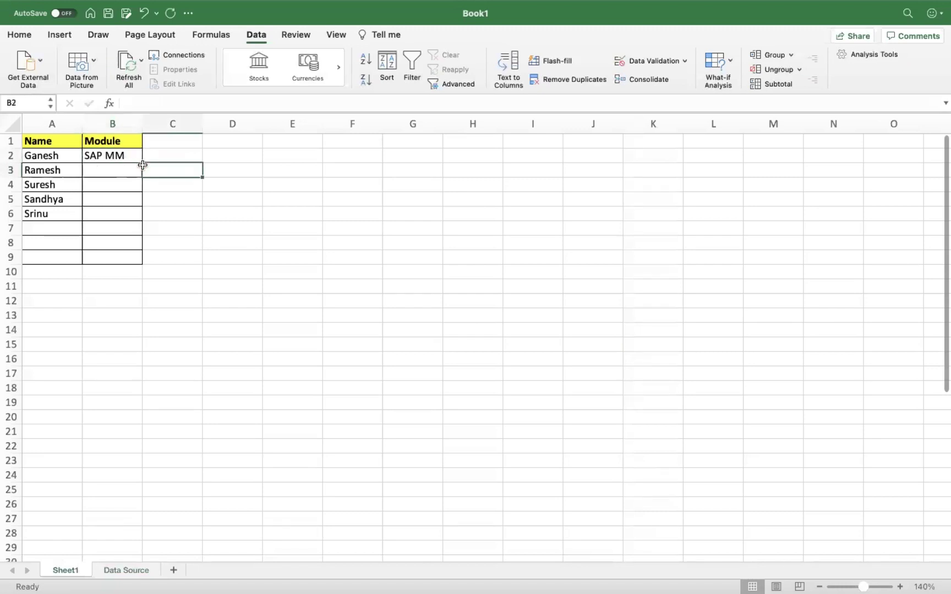
{"action": "left_click", "coordinate": [132, 156]}
{"action": "left_click_drag", "start_coordinate": [141, 163], "coordinate": [141, 262]}
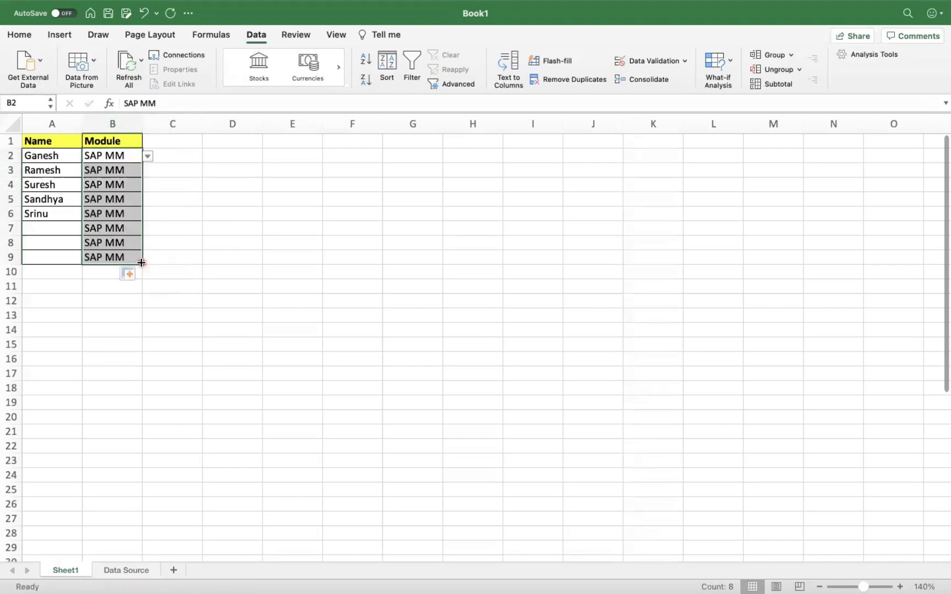
{"action": "left_click", "coordinate": [125, 186]}
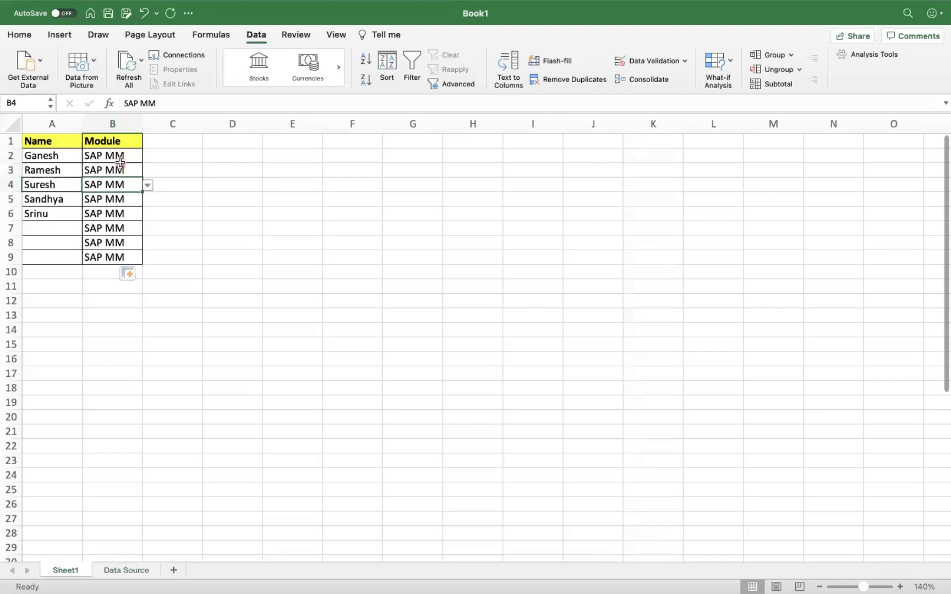
Clear the copied SAP MM values from B3:B9, keeping the drop-downs
{"action": "left_click", "coordinate": [126, 166]}
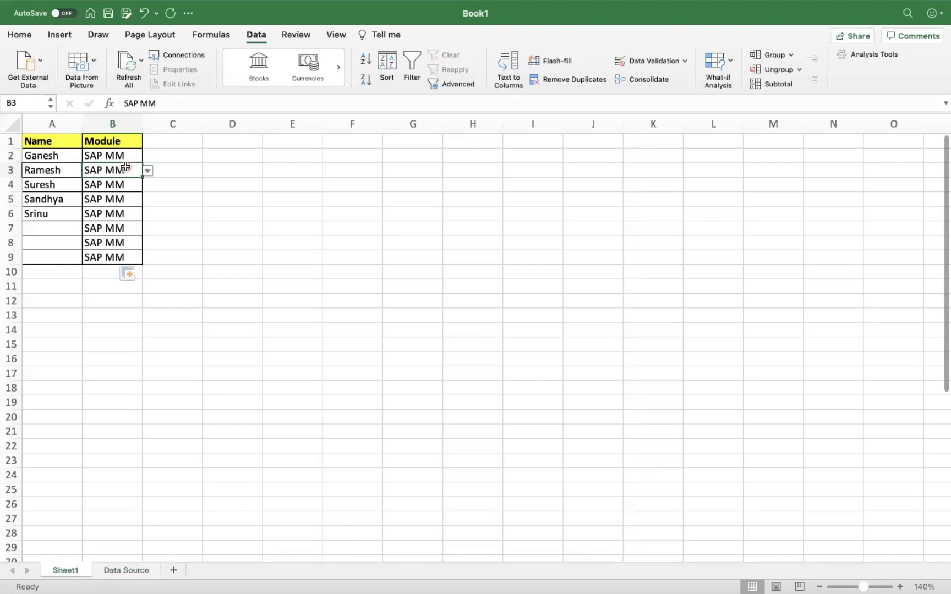
{"action": "key", "text": "shift+Down"}
{"action": "key", "text": "shift+Down"}
{"action": "key", "text": "shift+Down"}
{"action": "key", "text": "shift+Down"}
{"action": "key", "text": "shift+Down"}
{"action": "key", "text": "shift+Down"}
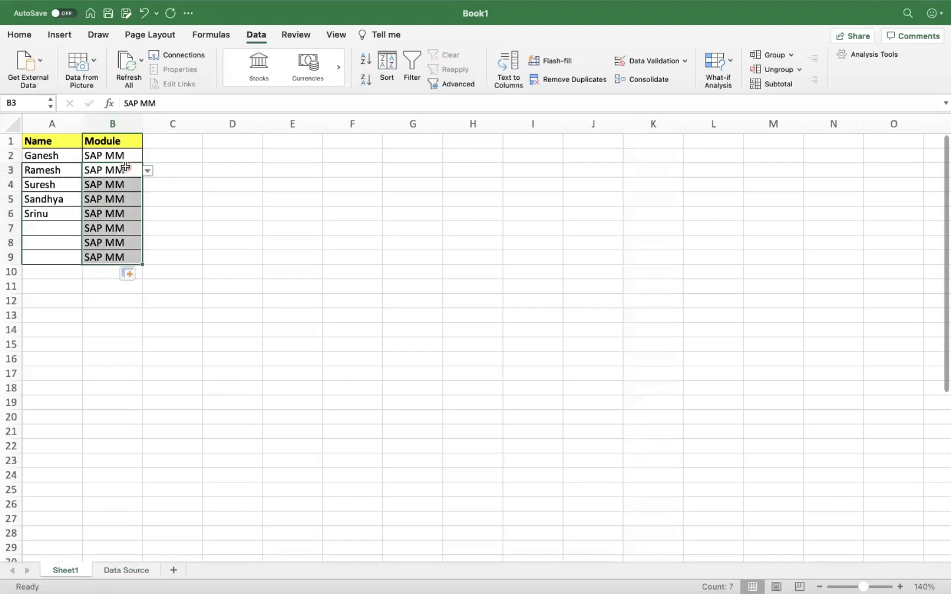
{"action": "key", "text": "Delete"}
Choose SAP SD for B3 and SAP ABAP for B4 from the module drop-downs
{"action": "left_click", "coordinate": [104, 198]}
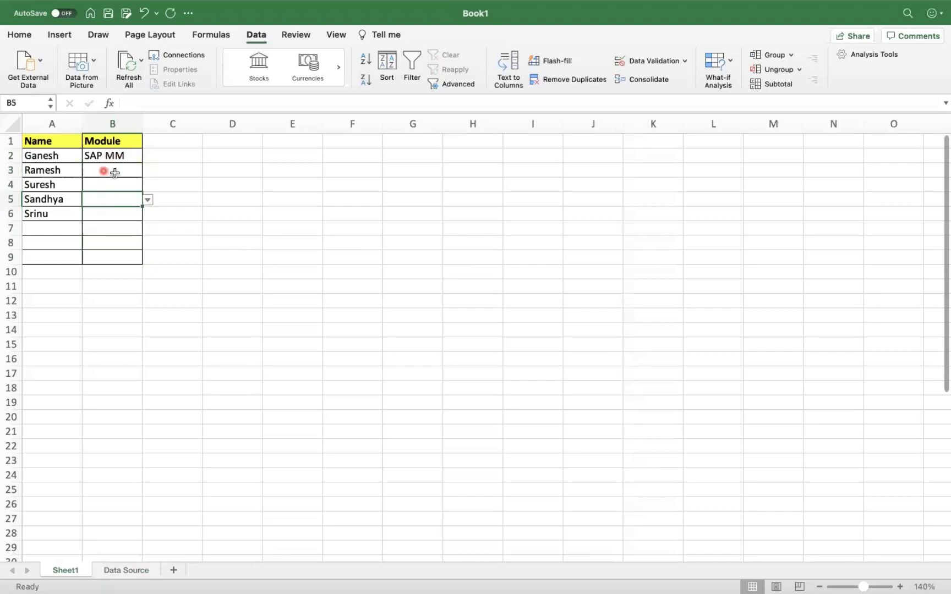
{"action": "left_click", "coordinate": [115, 173]}
{"action": "left_click", "coordinate": [122, 157]}
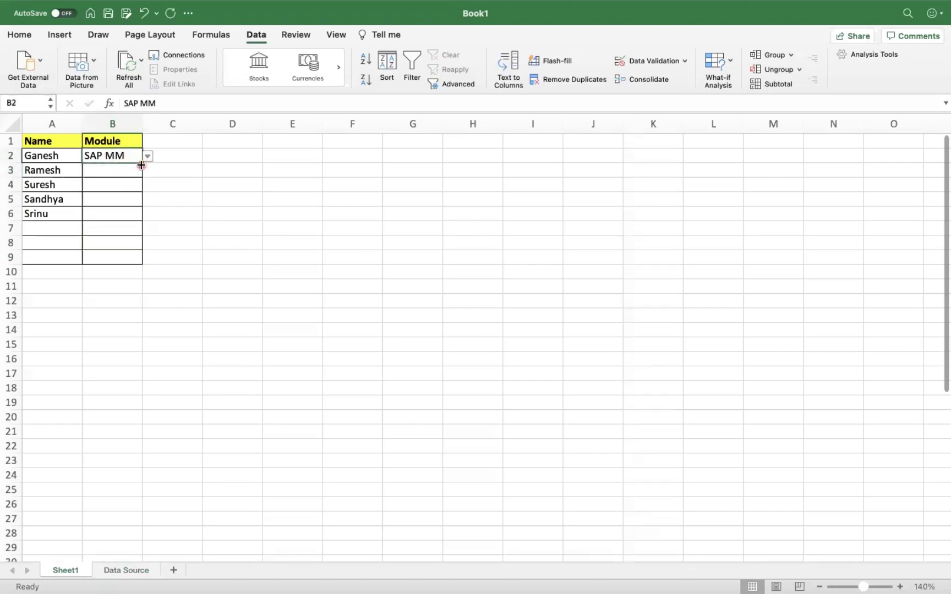
{"action": "left_click", "coordinate": [113, 171]}
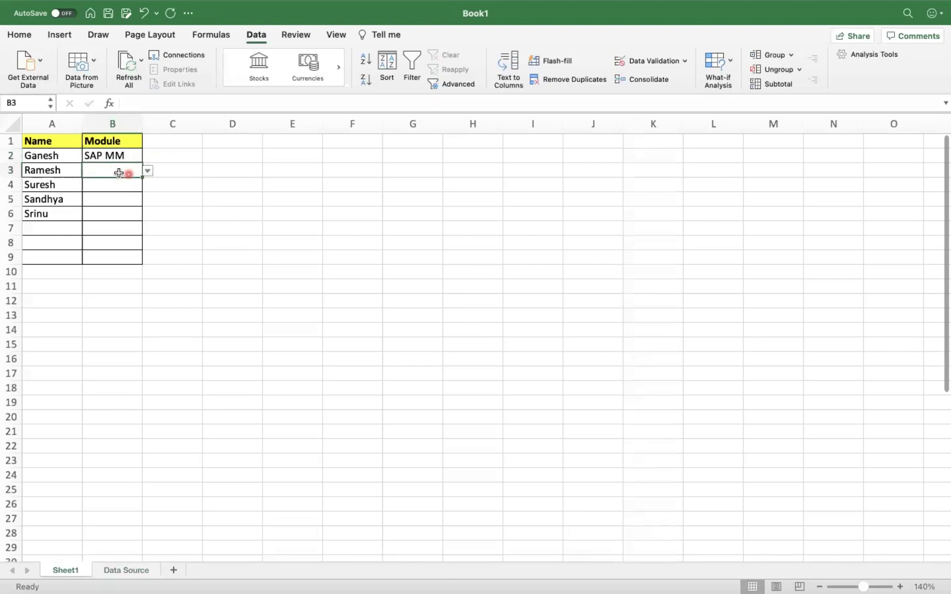
{"action": "left_click", "coordinate": [147, 170]}
{"action": "left_click", "coordinate": [110, 211]}
{"action": "left_click", "coordinate": [119, 187]}
{"action": "left_click", "coordinate": [148, 185]}
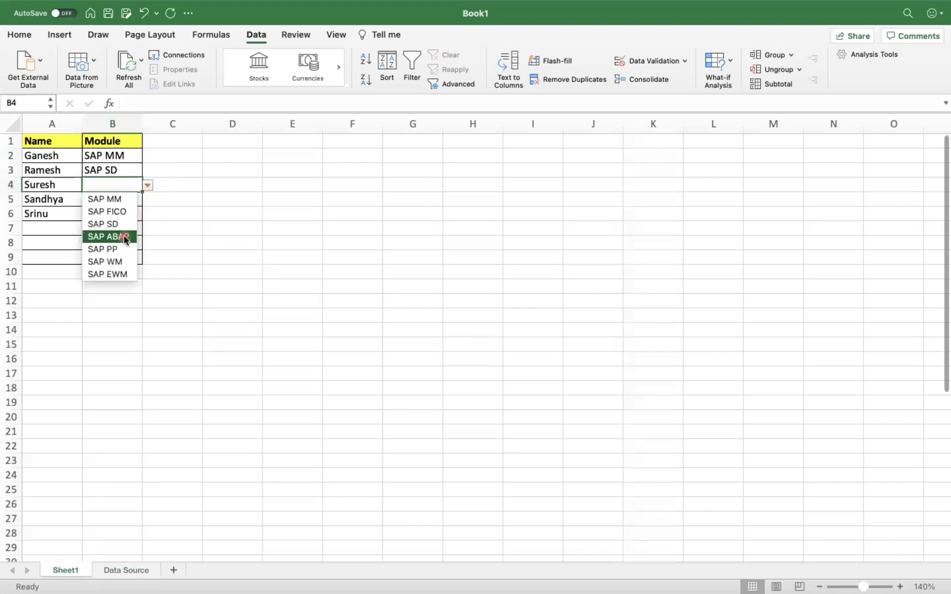
{"action": "left_click", "coordinate": [124, 237]}
Choose SAP FICO for B5 and SAP WM for B6, then deselect the table
{"action": "left_click", "coordinate": [122, 201]}
{"action": "left_click", "coordinate": [147, 200]}
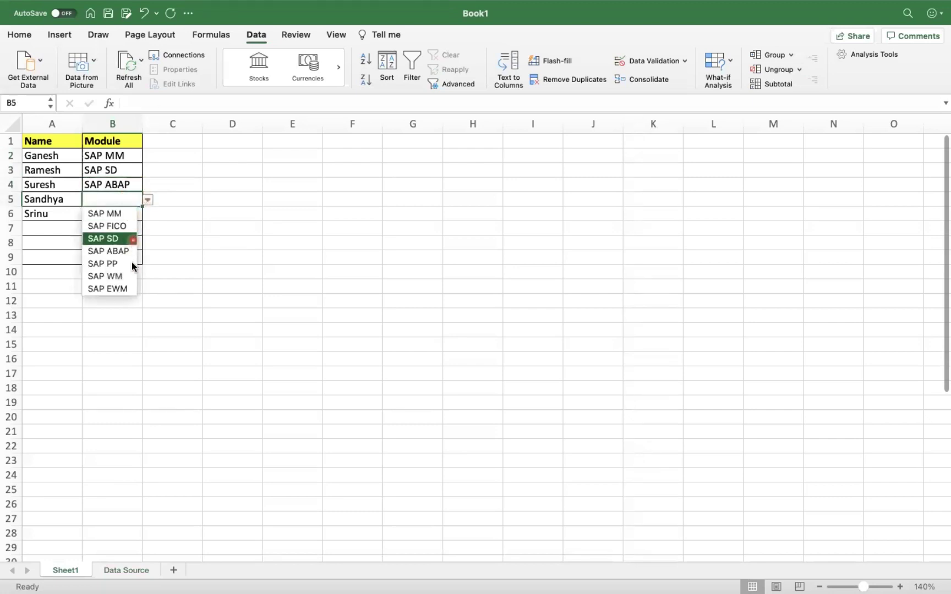
{"action": "left_click", "coordinate": [128, 226]}
{"action": "left_click", "coordinate": [116, 213]}
{"action": "left_click", "coordinate": [148, 214]}
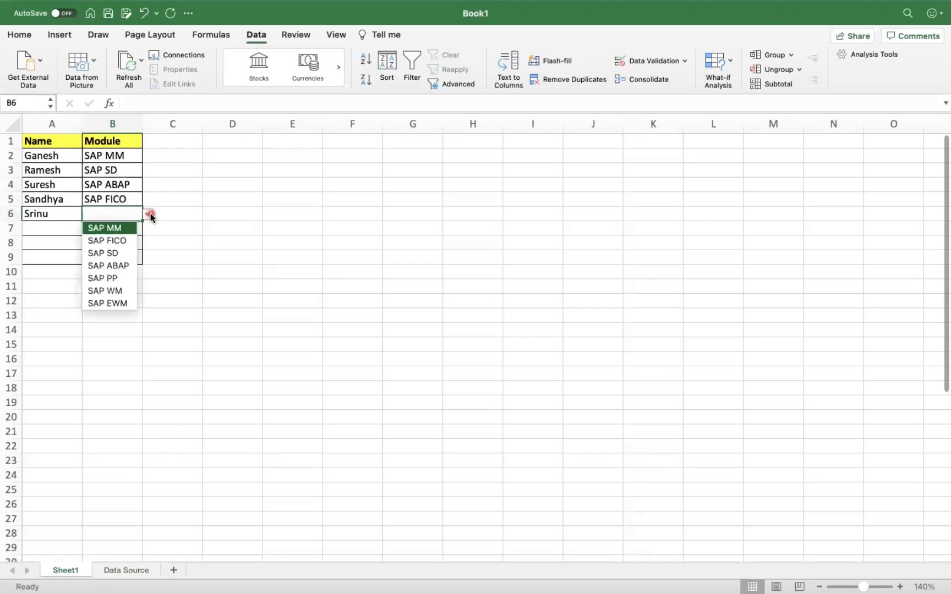
{"action": "left_click", "coordinate": [124, 289]}
{"action": "left_click", "coordinate": [219, 283]}
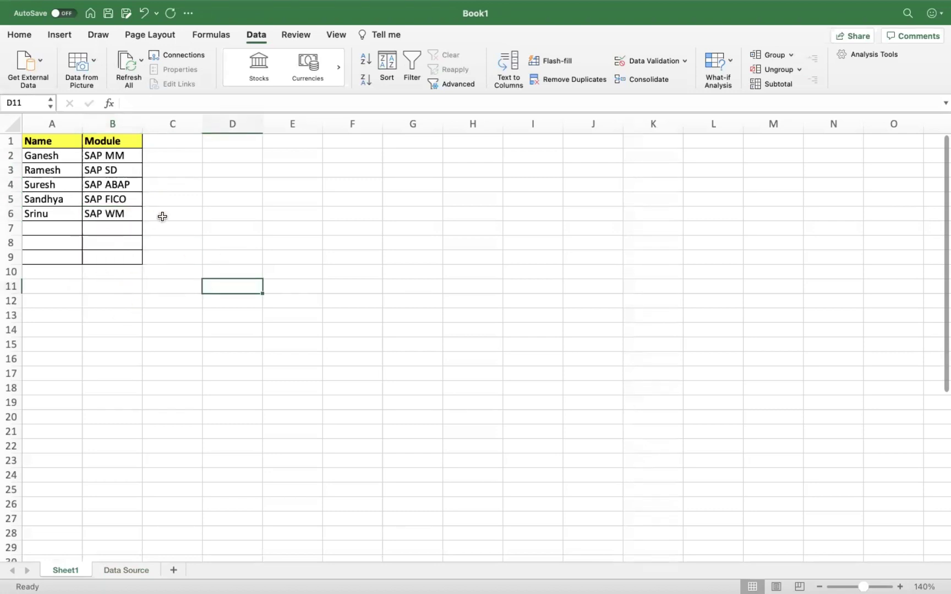
Insert a blank row 7 above SAP WM on the Data Source sheet
{"action": "left_click", "coordinate": [126, 570]}
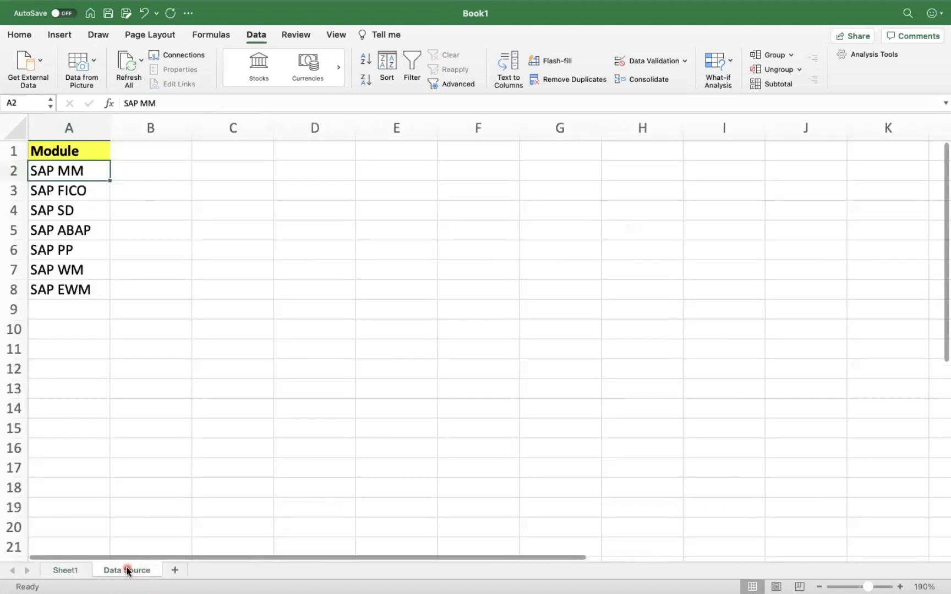
{"action": "left_click", "coordinate": [15, 270]}
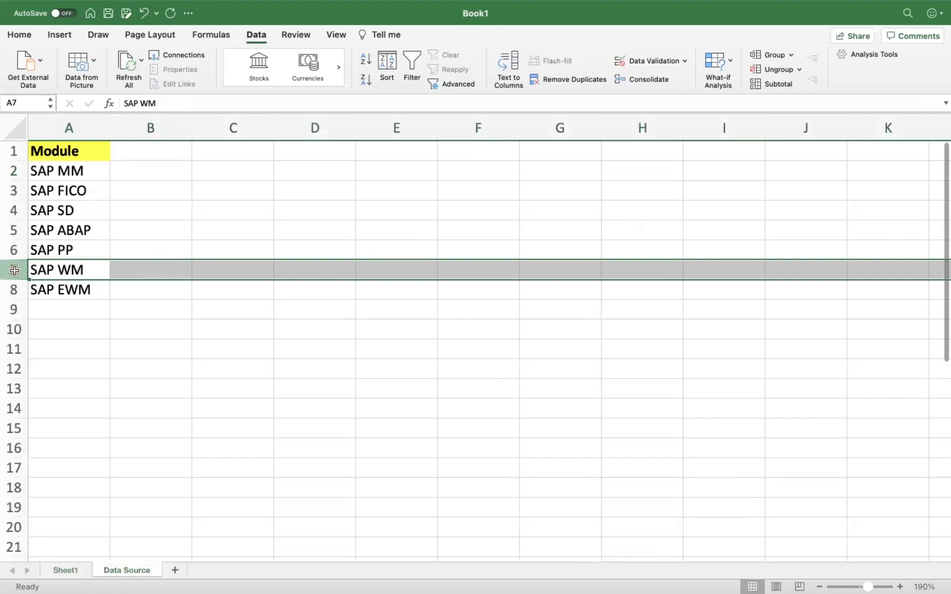
{"action": "right_click", "coordinate": [14, 270]}
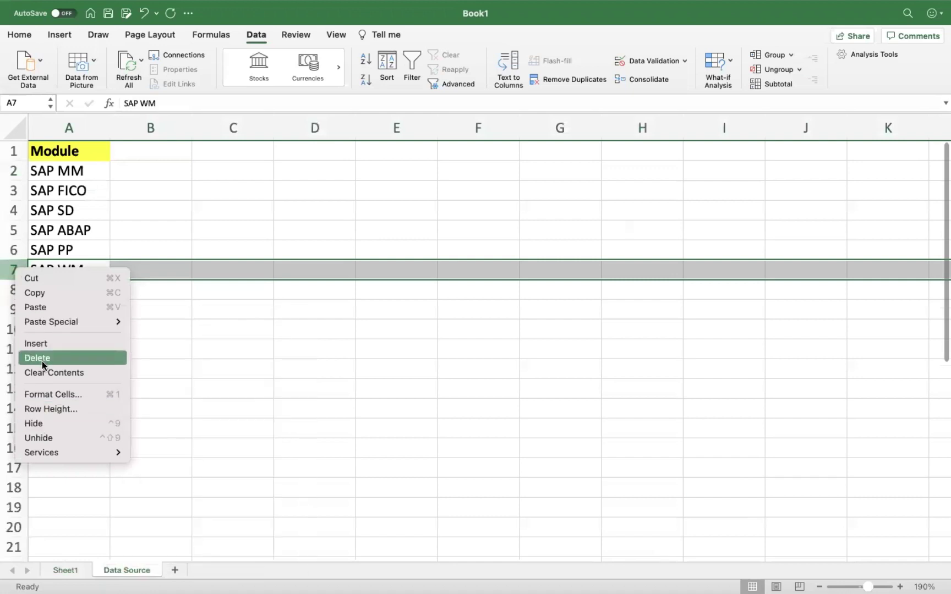
{"action": "left_click", "coordinate": [51, 344]}
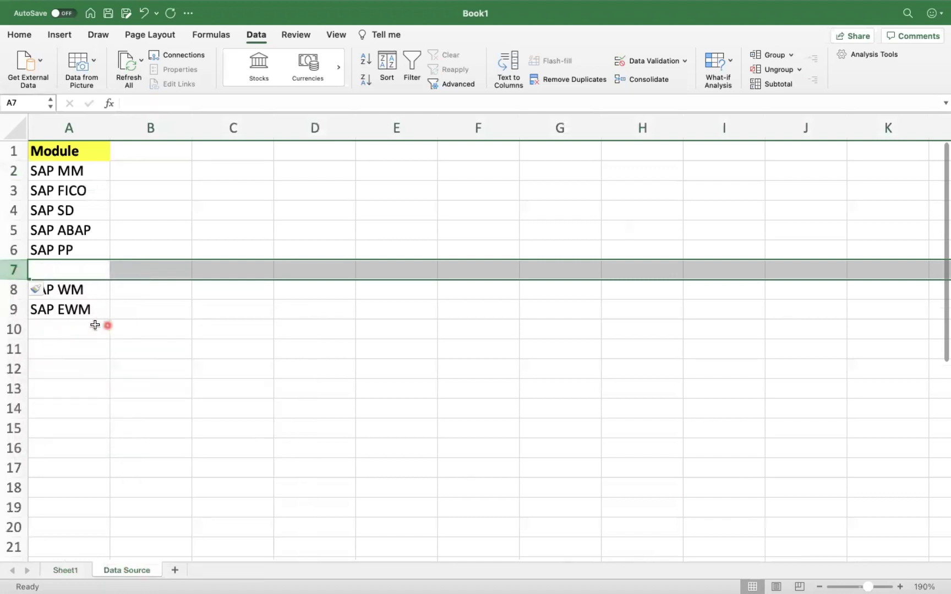
Enter SAP FIORI in the new cell A7
{"action": "left_click", "coordinate": [70, 270]}
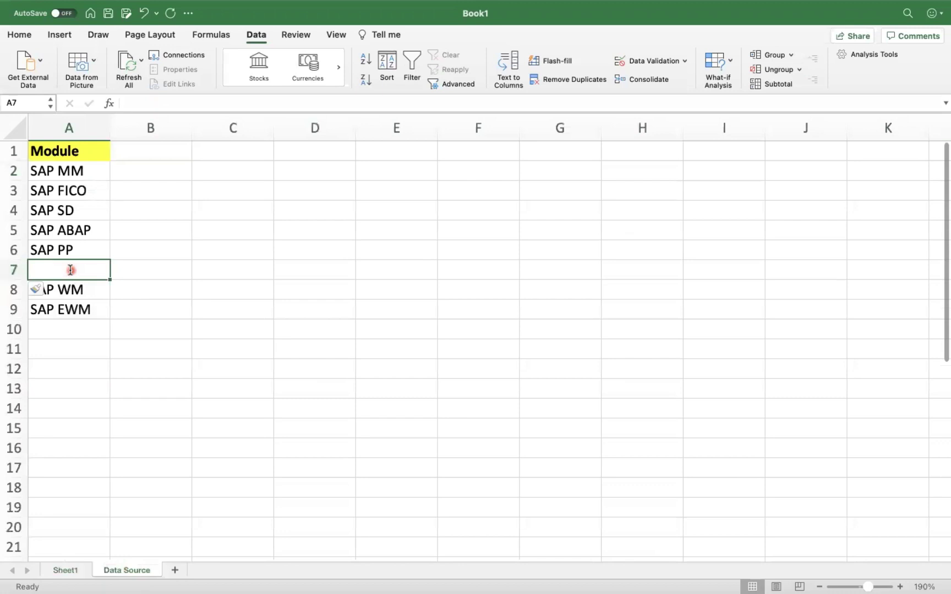
{"action": "type", "text": "SAP "}
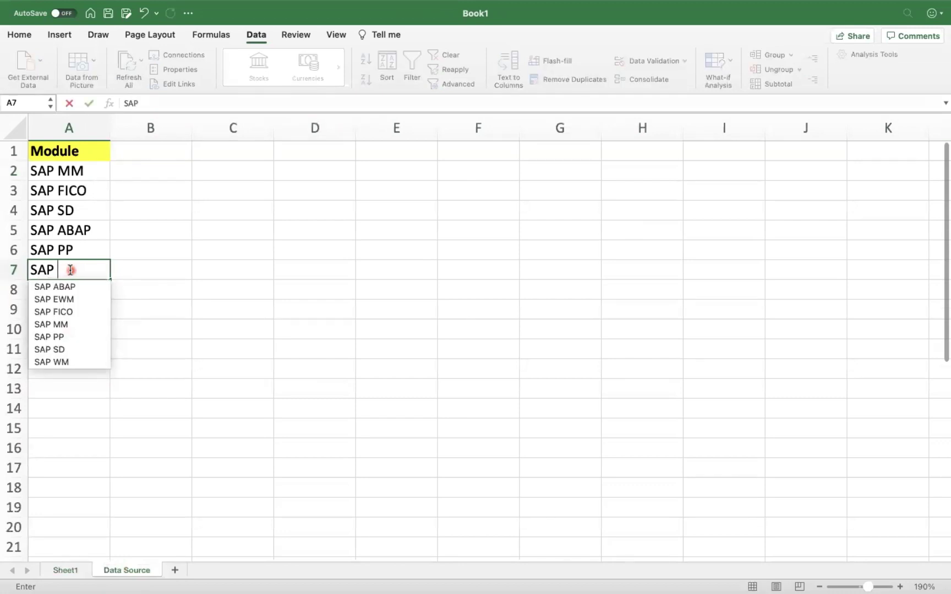
{"action": "type", "text": "FIORI"}
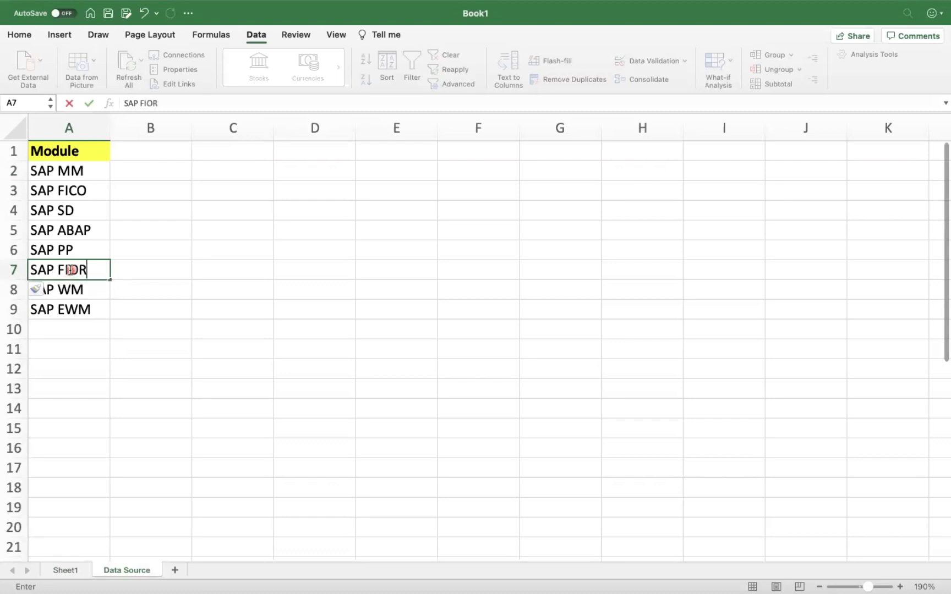
{"action": "key", "text": "Return"}
{"action": "mouse_move", "coordinate": [276, 3]}
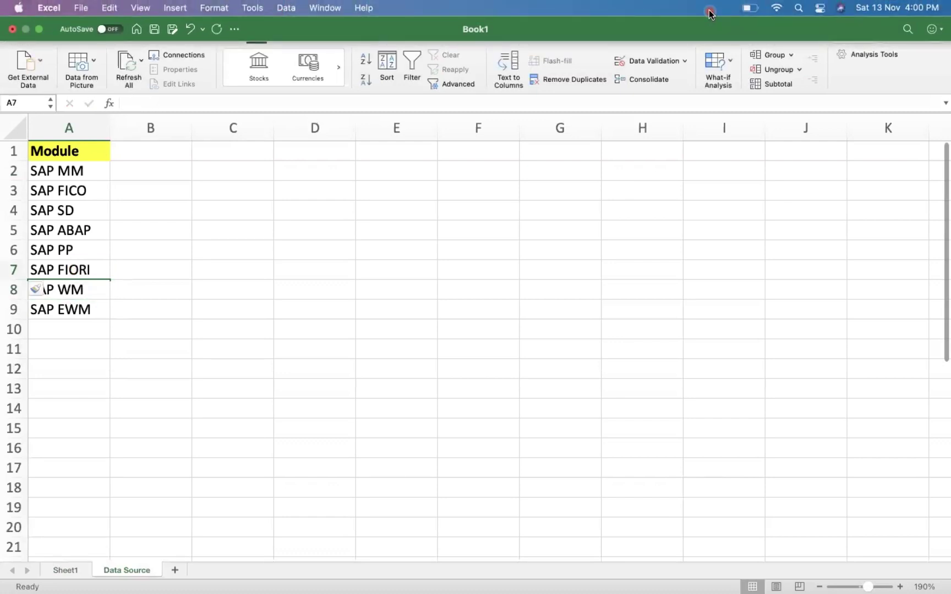
{"action": "left_click", "coordinate": [478, 250]}
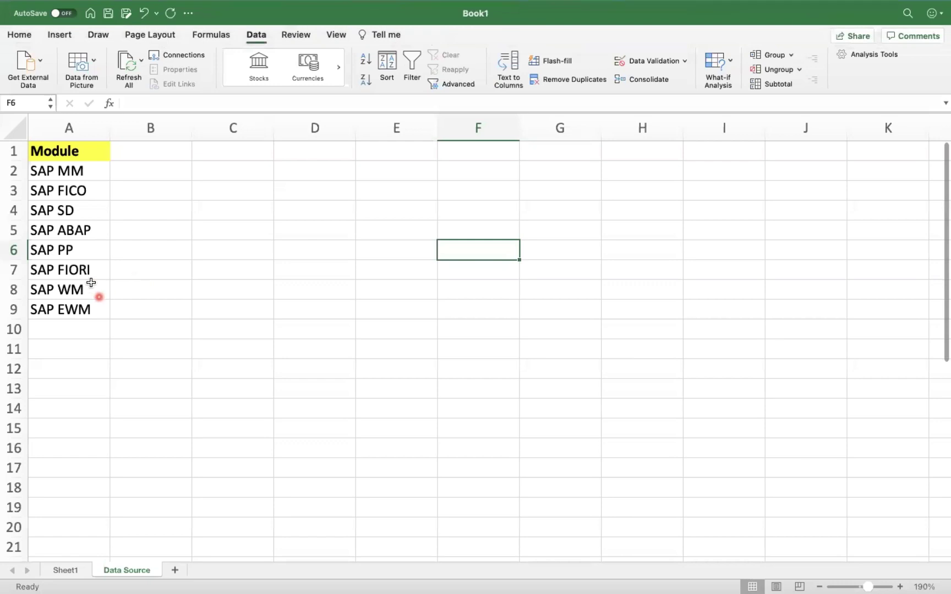
{"action": "left_click", "coordinate": [53, 271]}
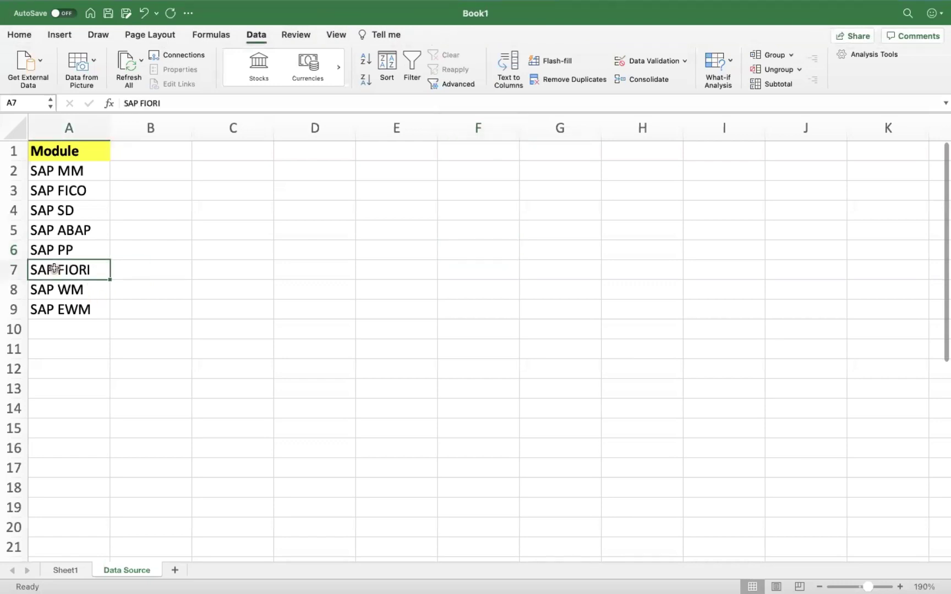
On Sheet1, enter a new person's name in A7 and choose SAP FIORI in B7
{"action": "left_click", "coordinate": [63, 571]}
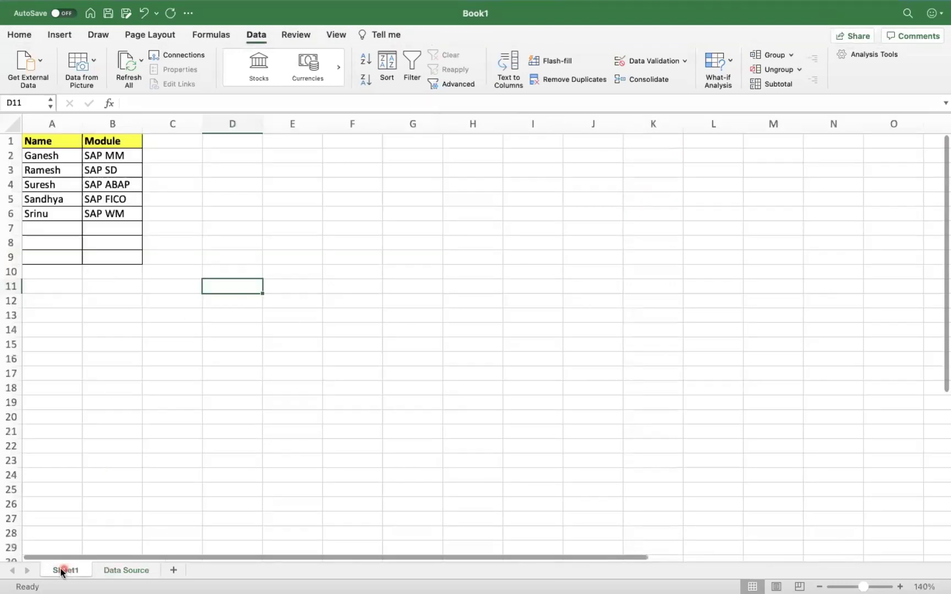
{"action": "left_click", "coordinate": [41, 227]}
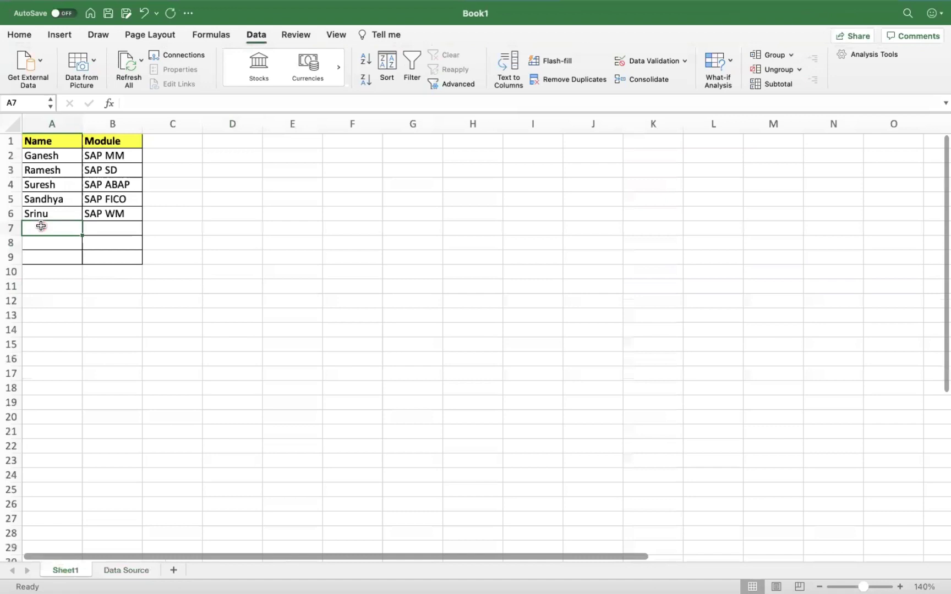
{"action": "type", "text": "Albert"}
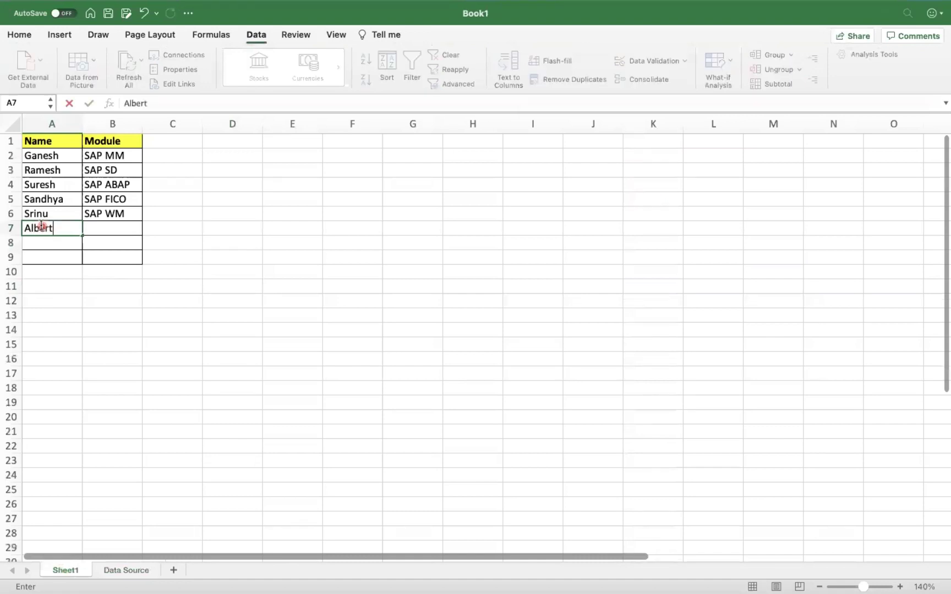
{"action": "left_click", "coordinate": [125, 232]}
{"action": "left_click", "coordinate": [148, 227]}
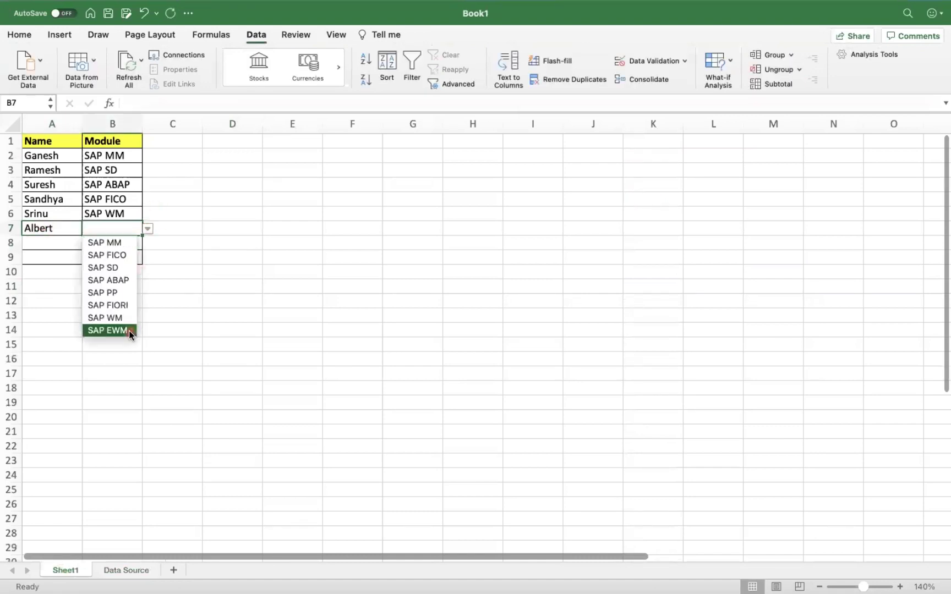
{"action": "left_click", "coordinate": [128, 306]}
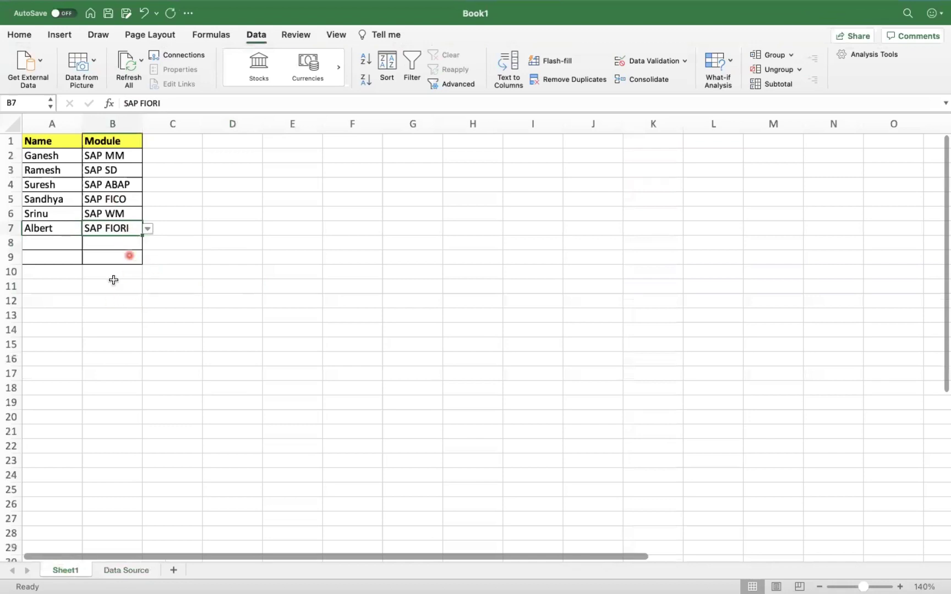
Verify the Data Source list and confirm B7's drop-down keeps SAP FIORI
{"action": "left_click", "coordinate": [126, 570]}
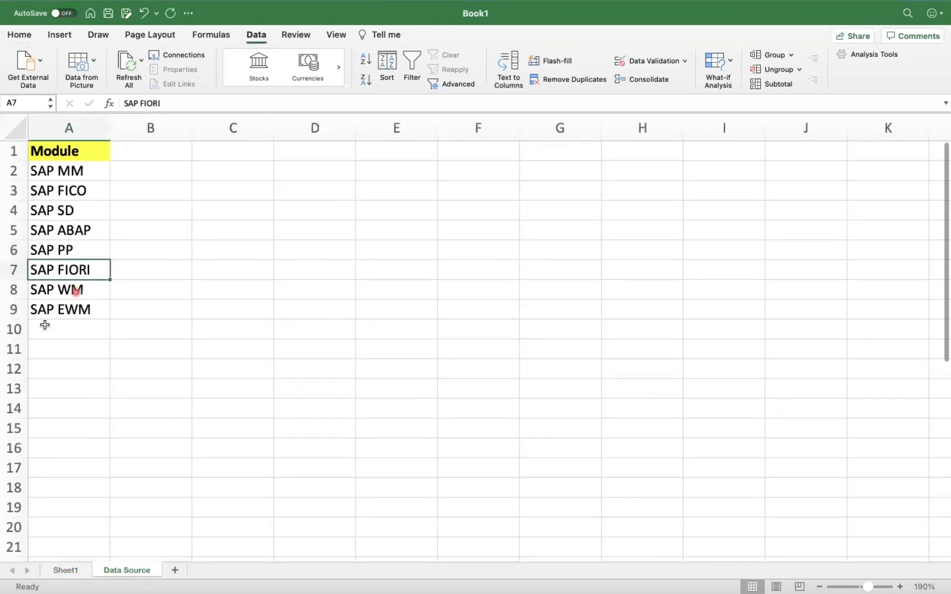
{"action": "left_click", "coordinate": [64, 570]}
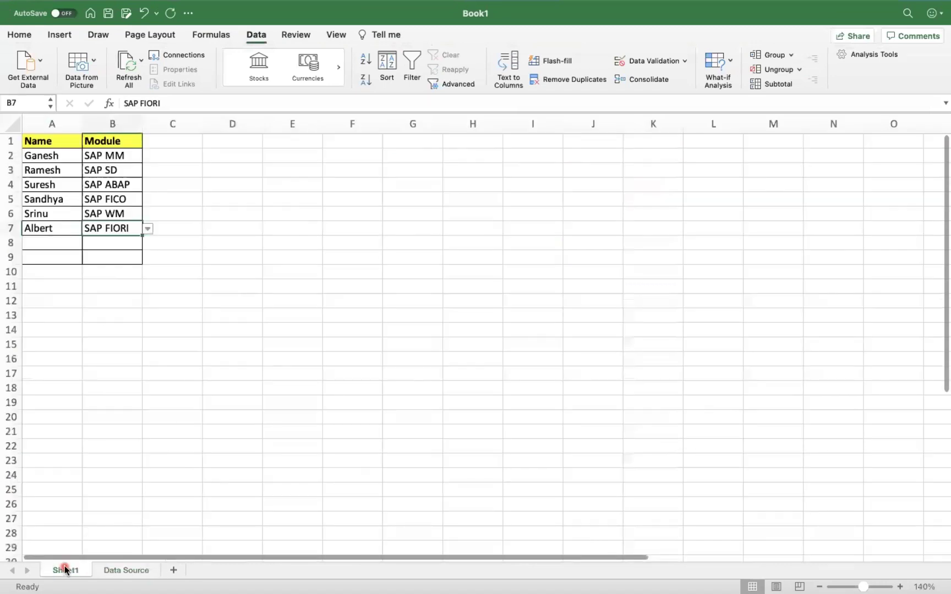
{"action": "left_click", "coordinate": [147, 231]}
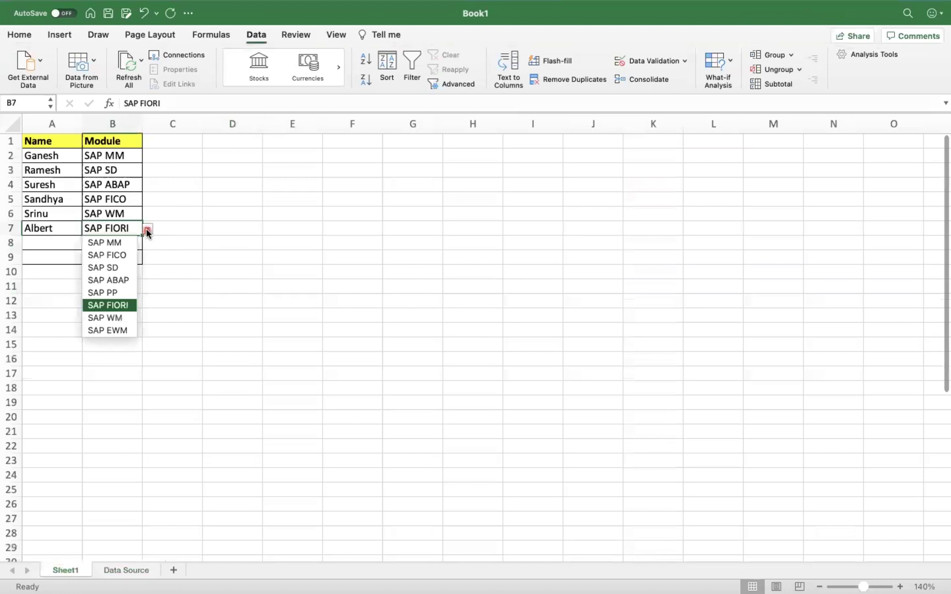
{"action": "left_click", "coordinate": [36, 229]}
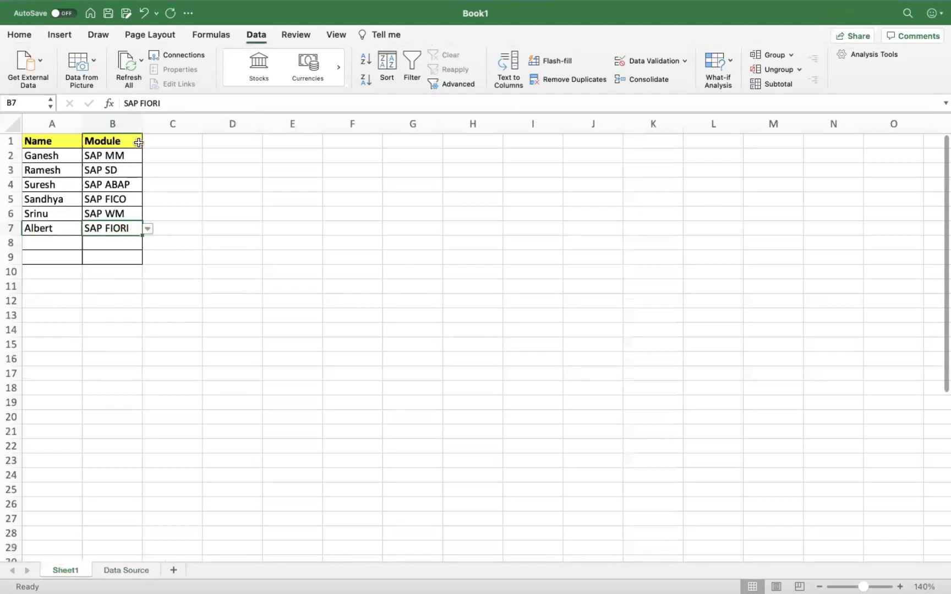
{"action": "left_click", "coordinate": [156, 140]}
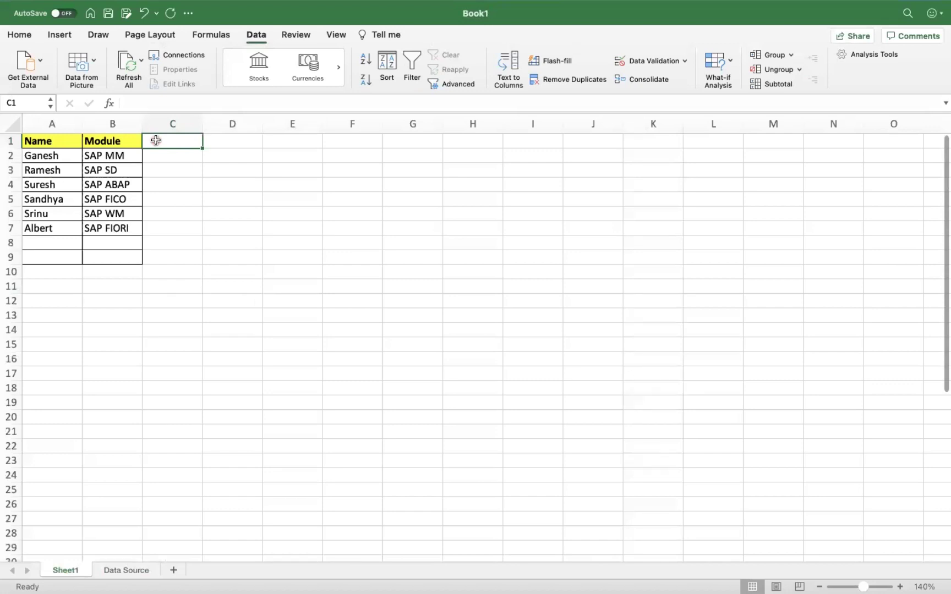
Copy B1's bold yellow header format into C1 and enter the header 'Experience'
{"action": "key", "text": "ctrl+r"}
{"action": "type", "text": "Exper"}
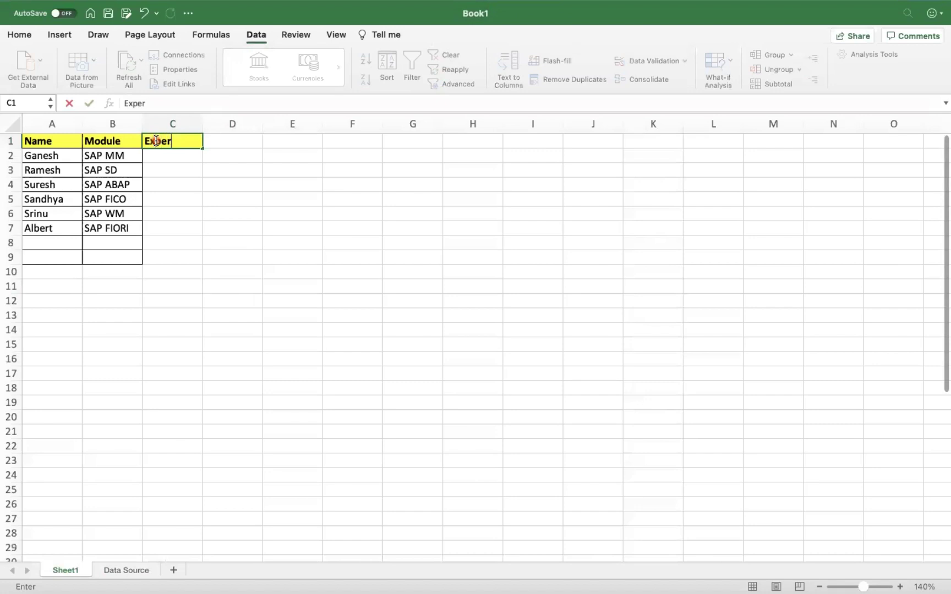
{"action": "type", "text": "ience"}
{"action": "key", "text": "Return"}
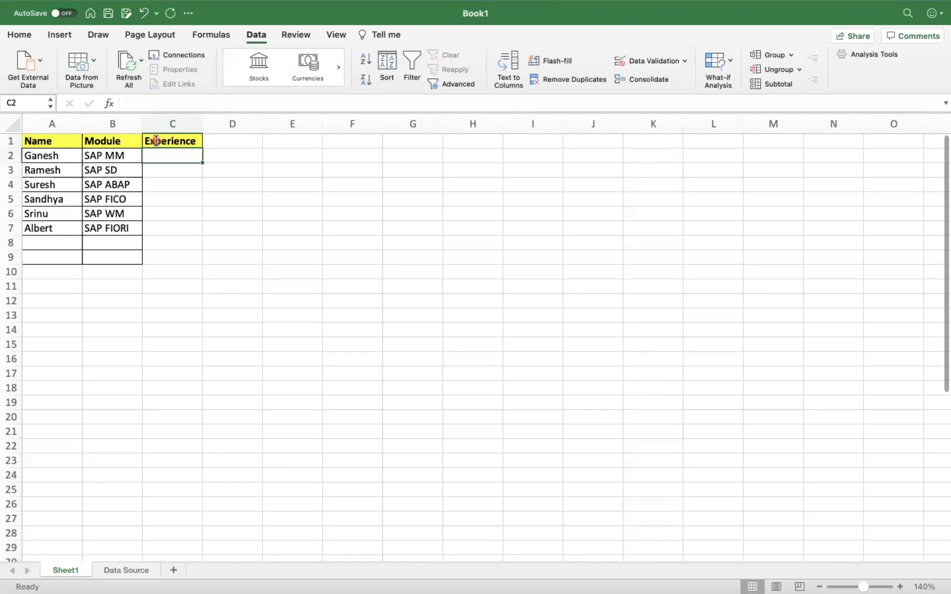
{"action": "left_click", "coordinate": [113, 153]}
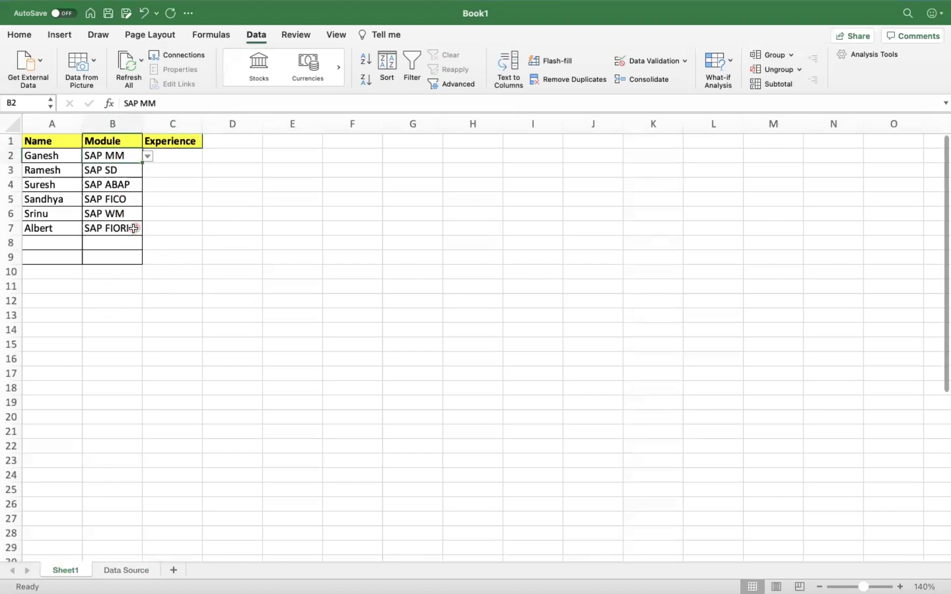